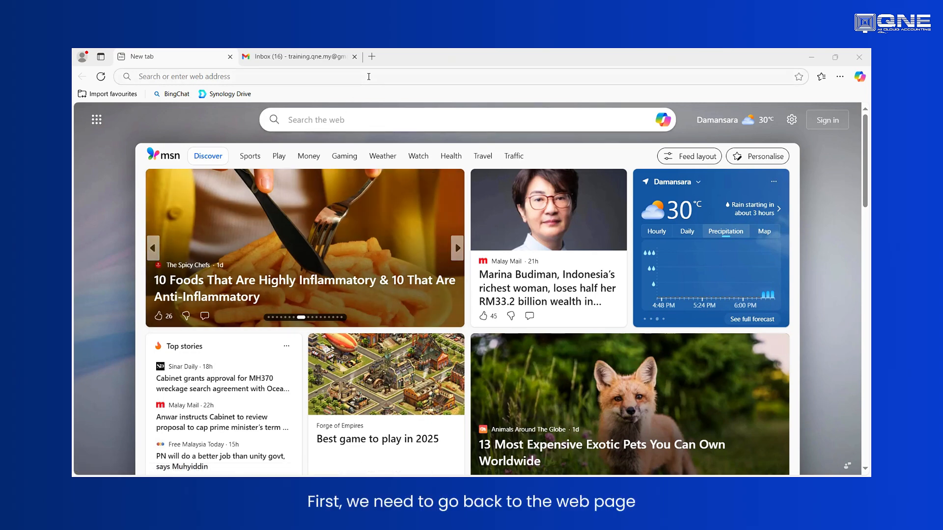
- Open the account.qne.cloud website in the browser
click(366, 77)
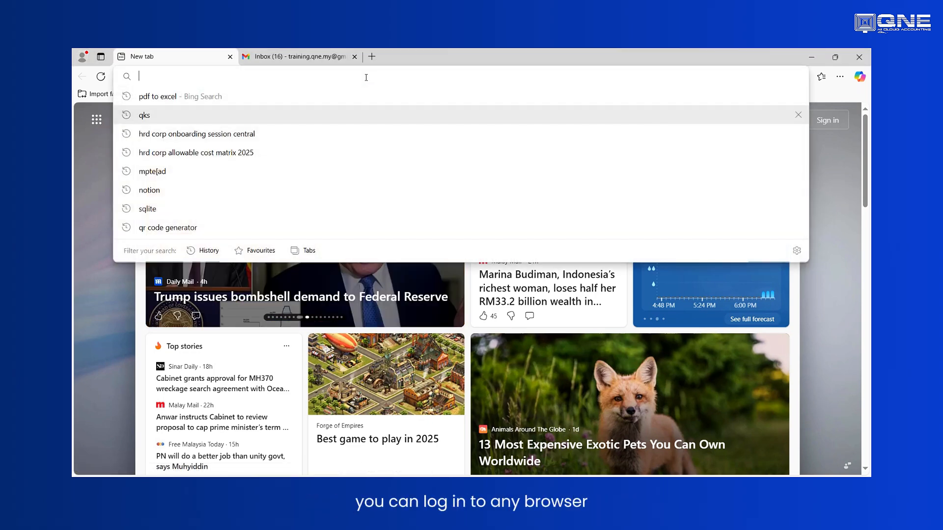
text(account.qne.cloud)
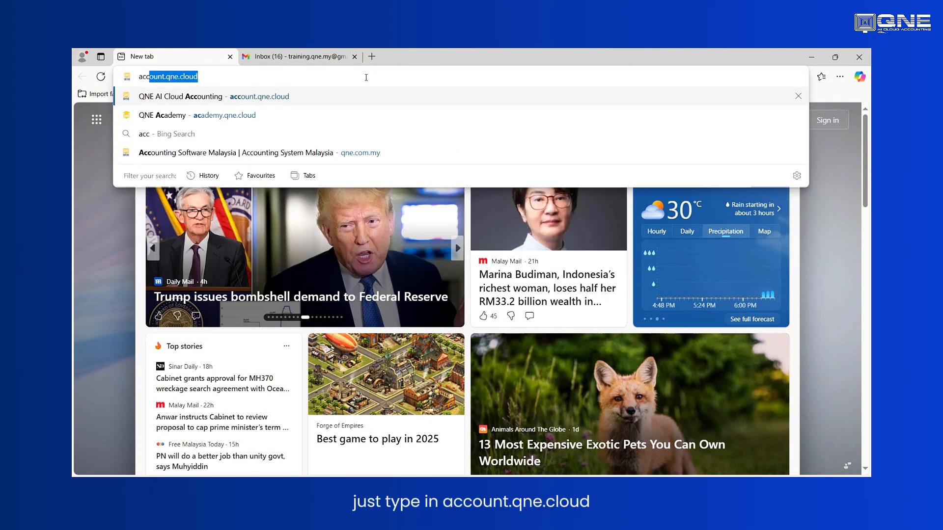
key(Return)
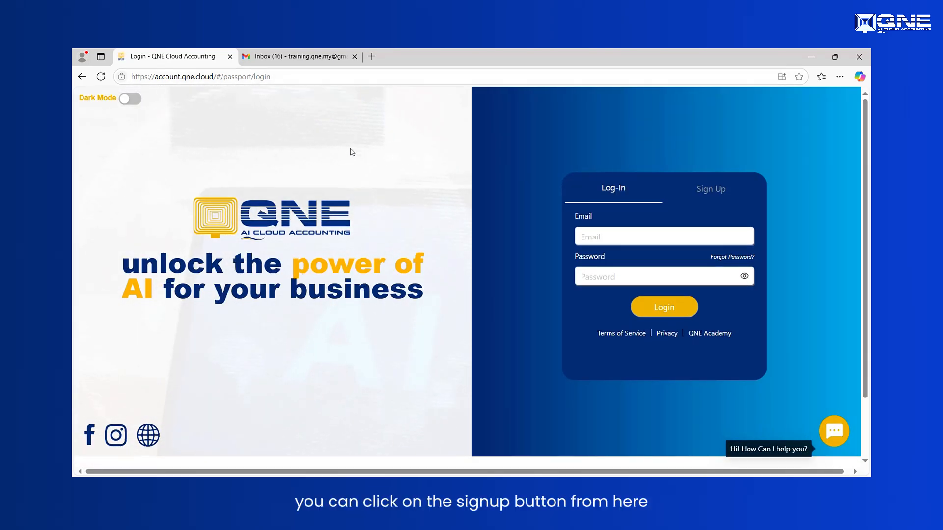
- Switch to the sign-up form and enter the training email address for the new account
click(717, 195)
click(657, 241)
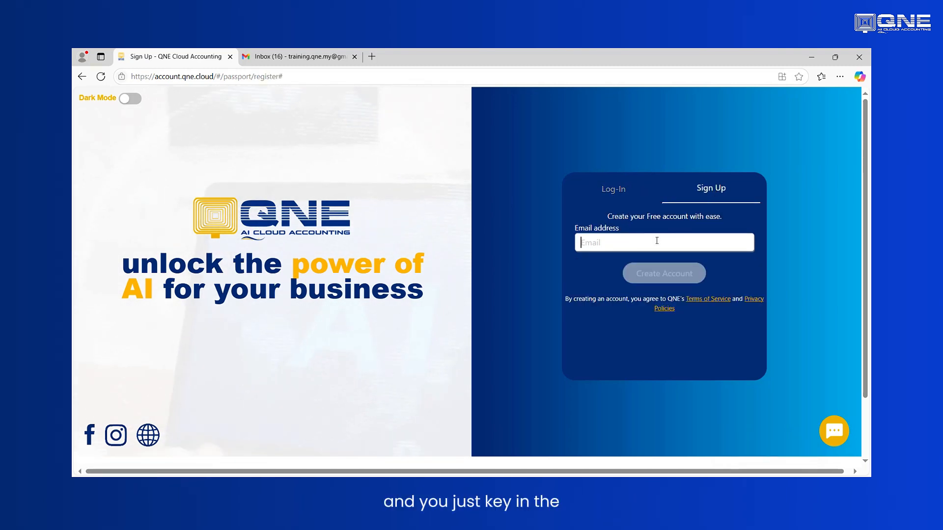
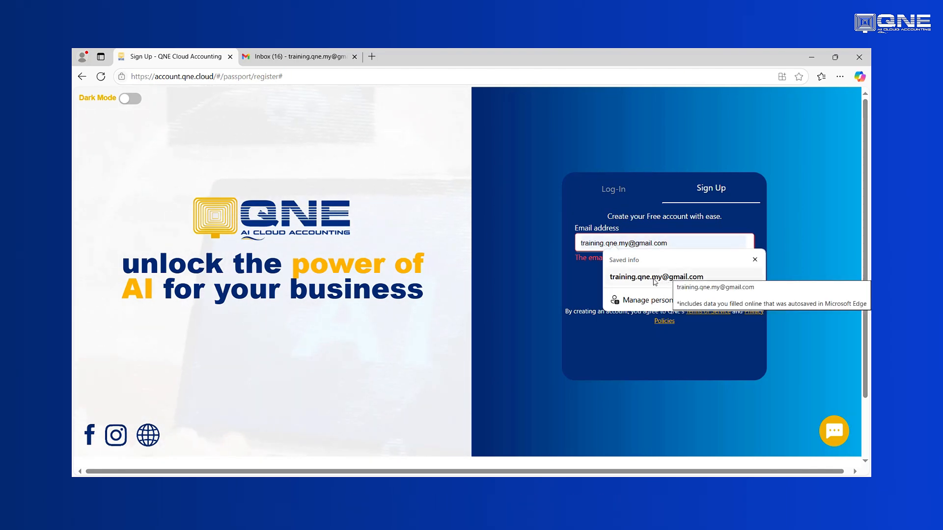
click(674, 277)
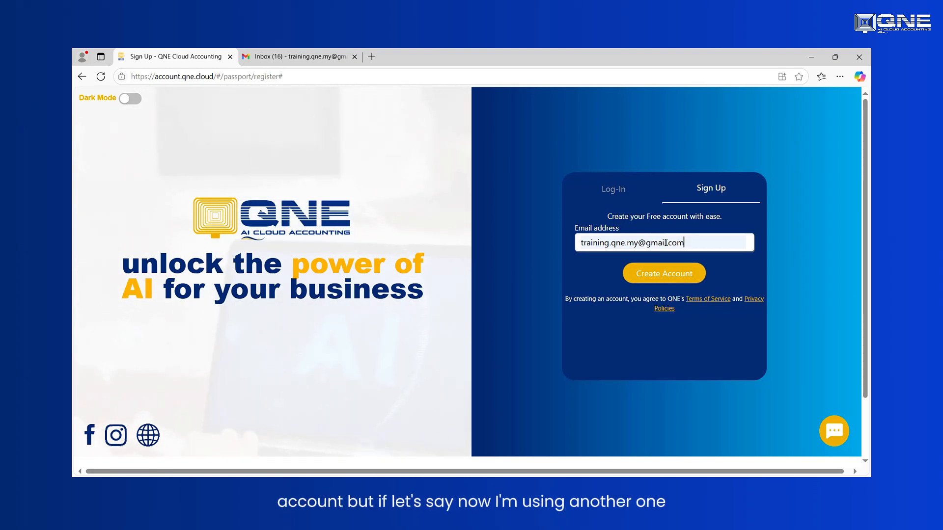
- Try a different email address in the sign-up form
drag(696, 244, 552, 241)
key(ctrl+c)
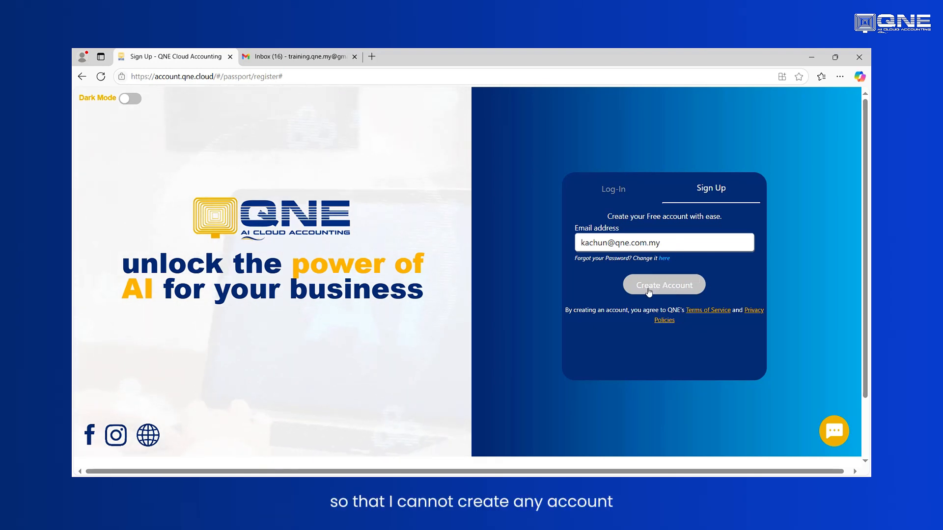
- Put the training email address back in the sign-up form and create the account
drag(663, 242, 564, 241)
key(ctrl+v)
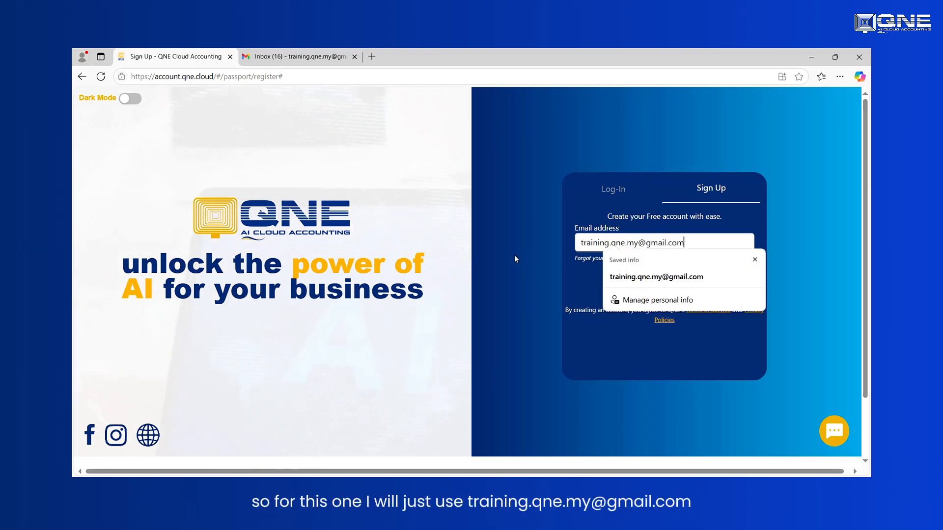
click(491, 256)
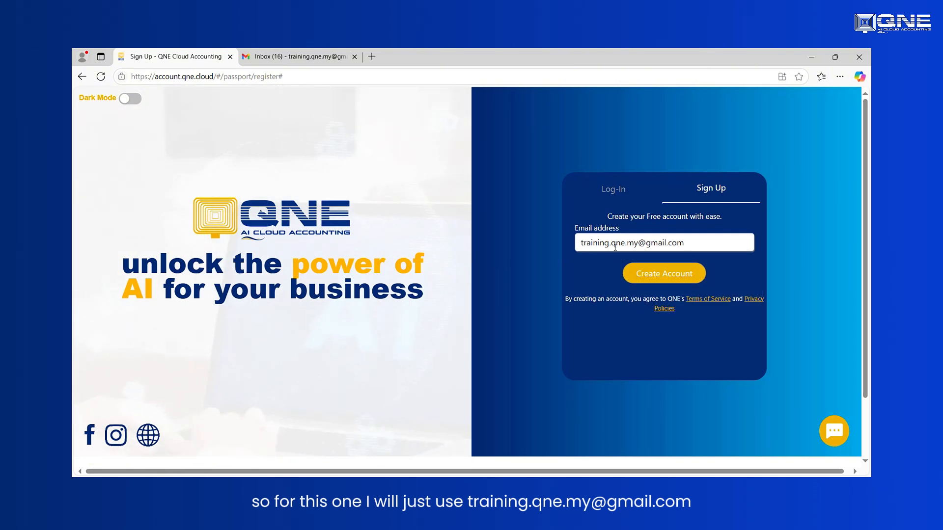
click(658, 275)
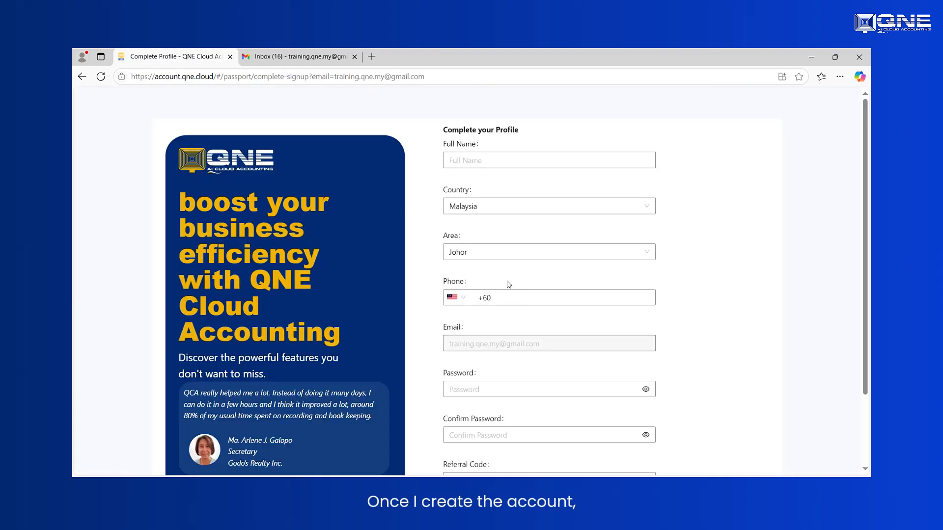
- Enter the full name in the profile form and set the area to Selangor
click(525, 293)
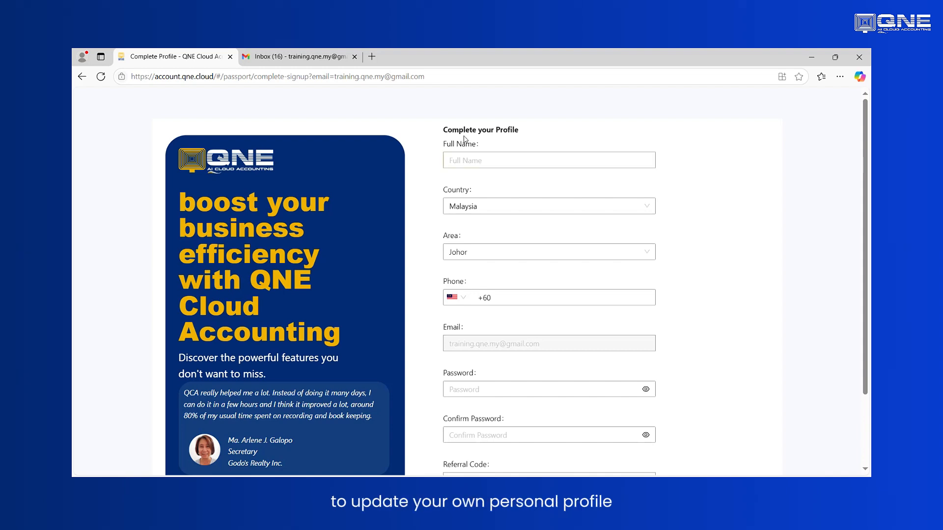
click(487, 161)
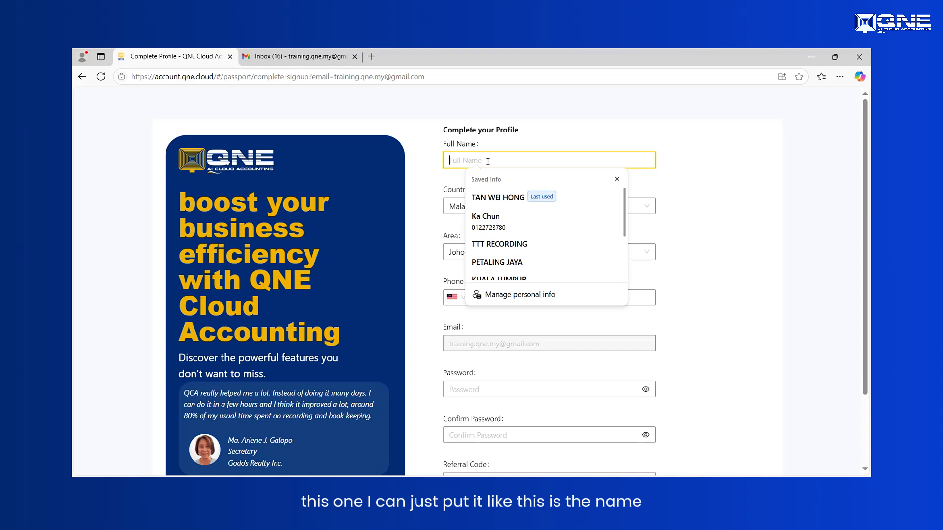
text(Ka)
key(Tab)
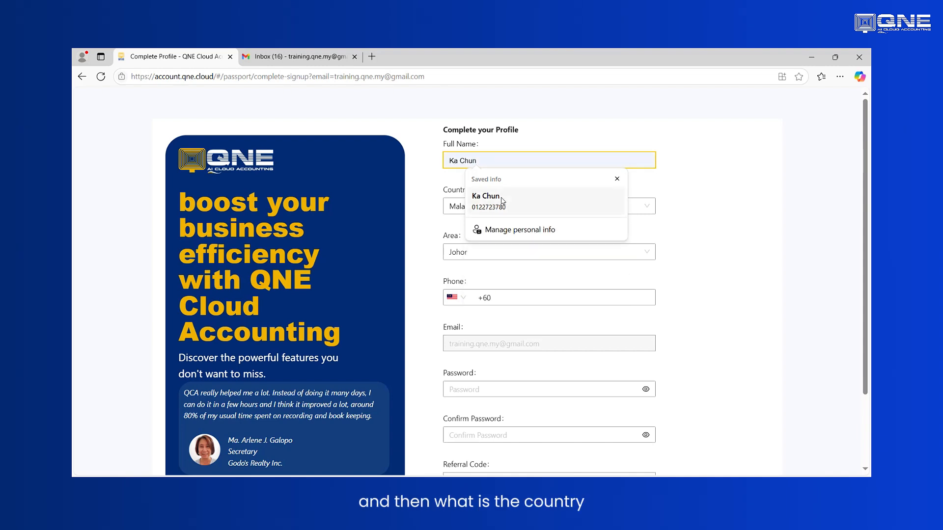
click(478, 248)
scroll(501, 325, down, 1)
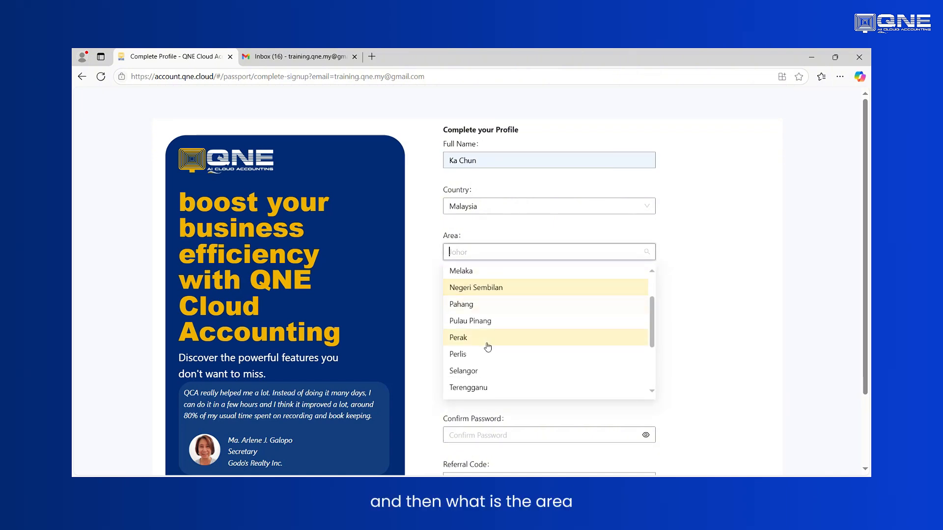
click(475, 371)
- Fill in the phone number in the profile form, including the Malaysian country code
double_click(539, 299)
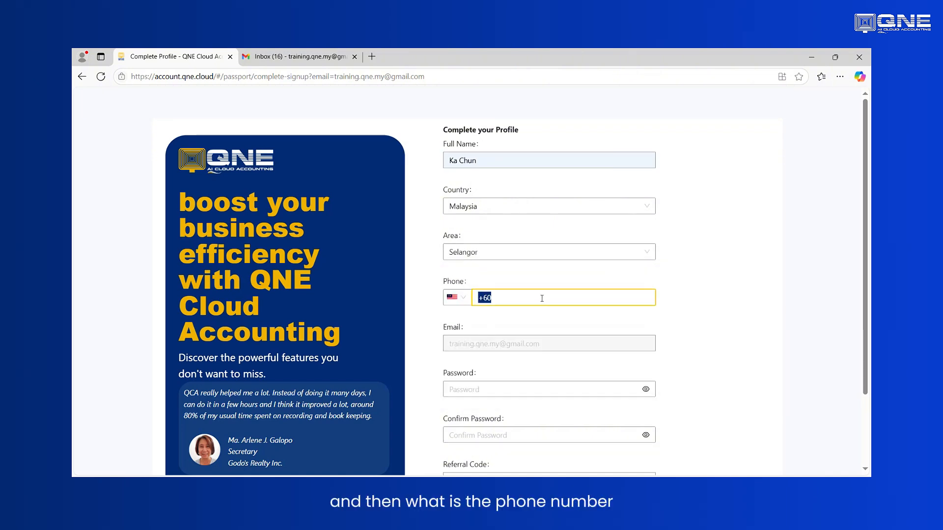
click(541, 299)
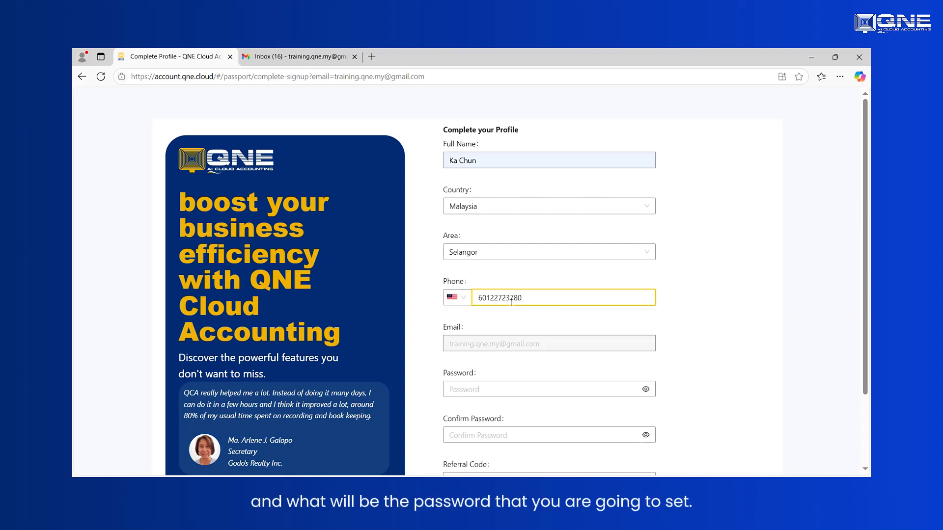
- Set the account password and enter the same password again in the confirmation field
scroll(528, 320, down, 1)
click(515, 338)
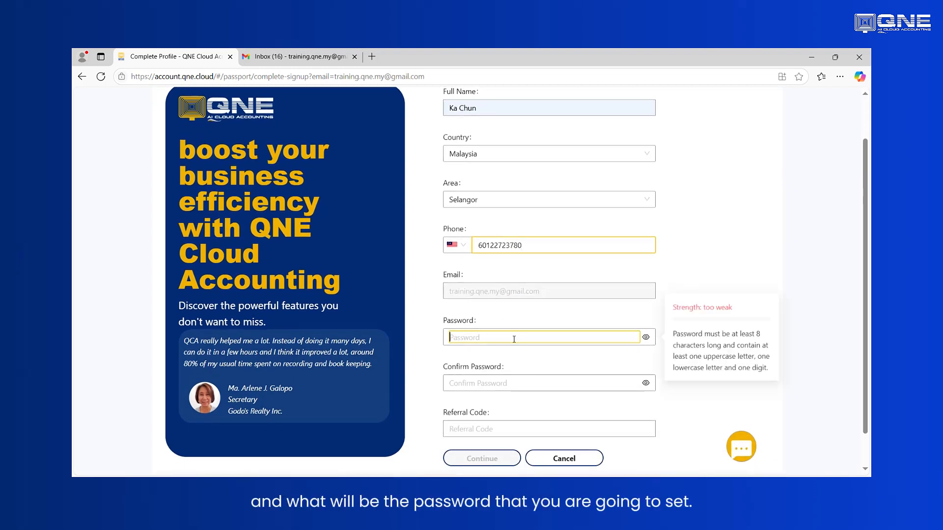
text(Abcd1)
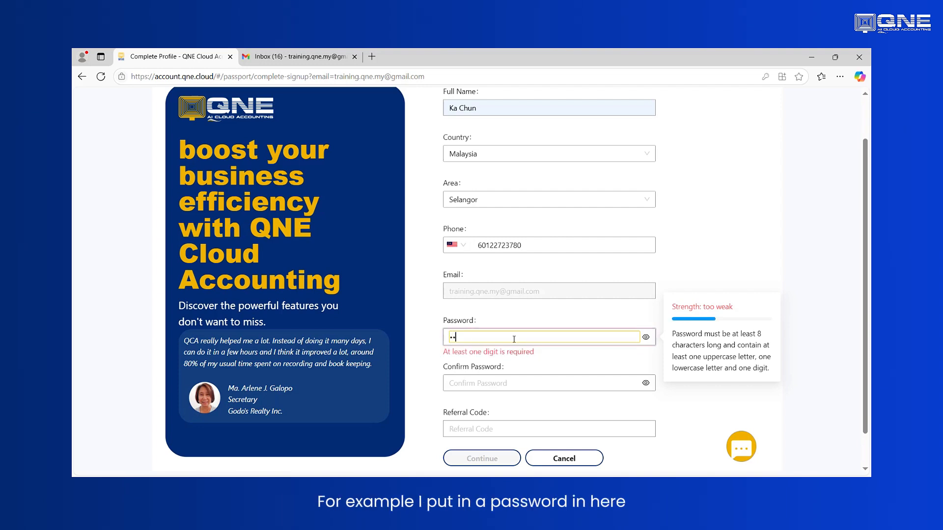
text(2345)
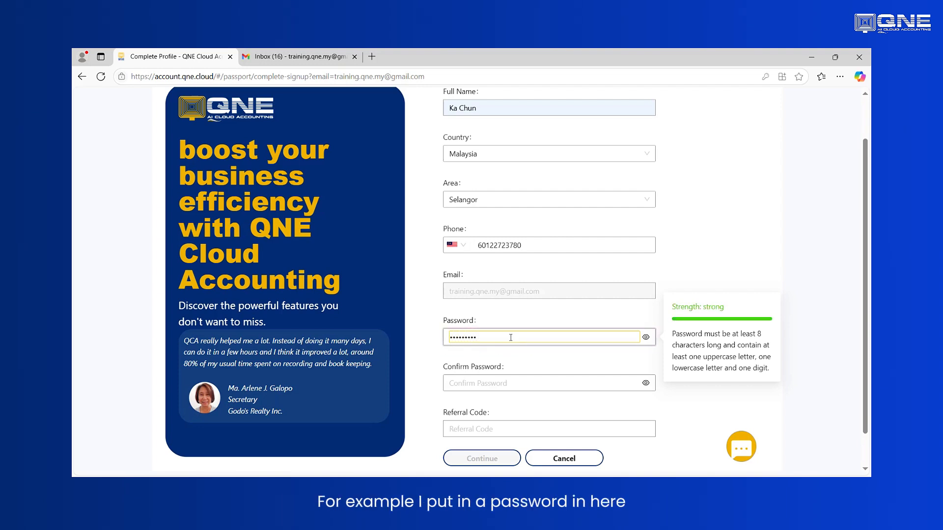
click(507, 380)
text(Abc)
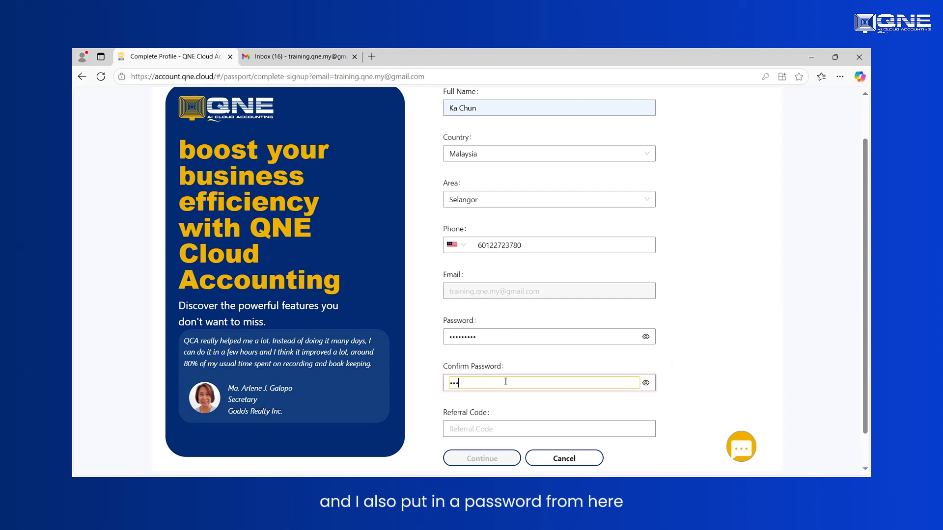
text(d12345)
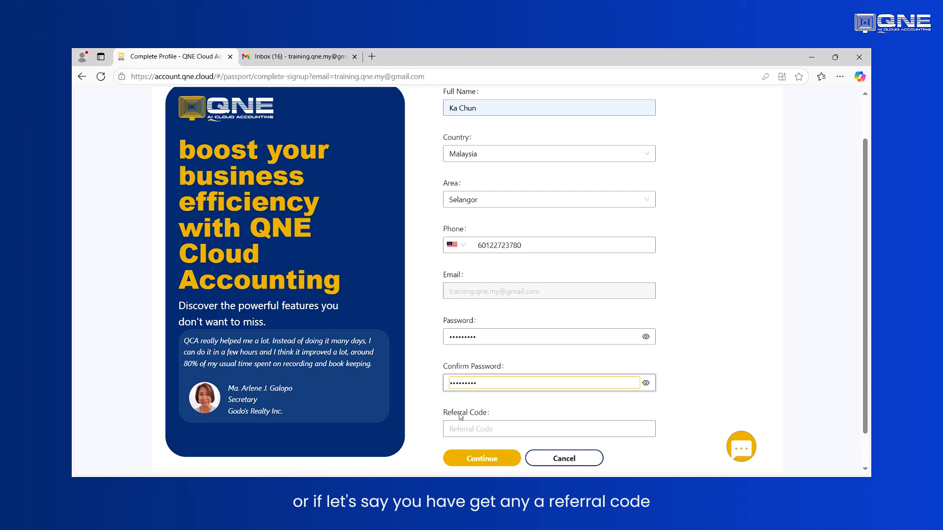
- Submit the profile with the referral code left blank and proceed to the account login page
click(451, 426)
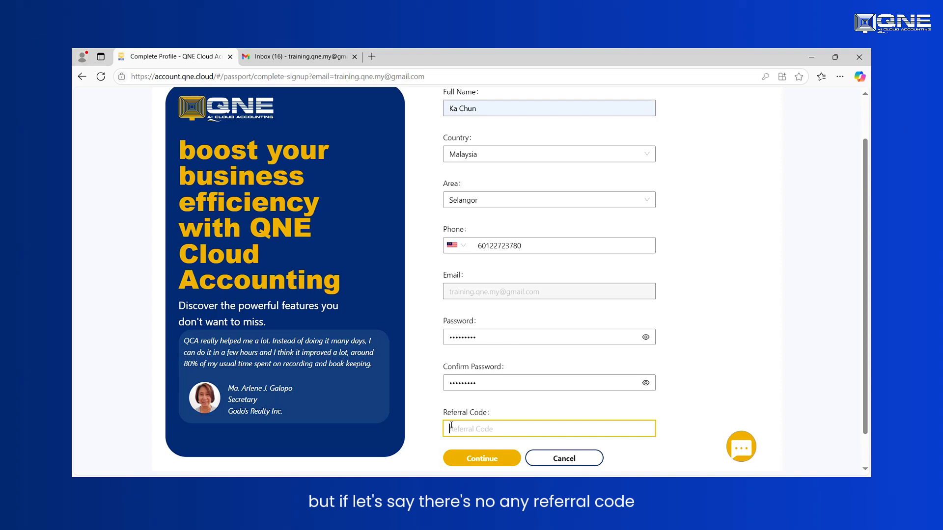
scroll(486, 422, down, 1)
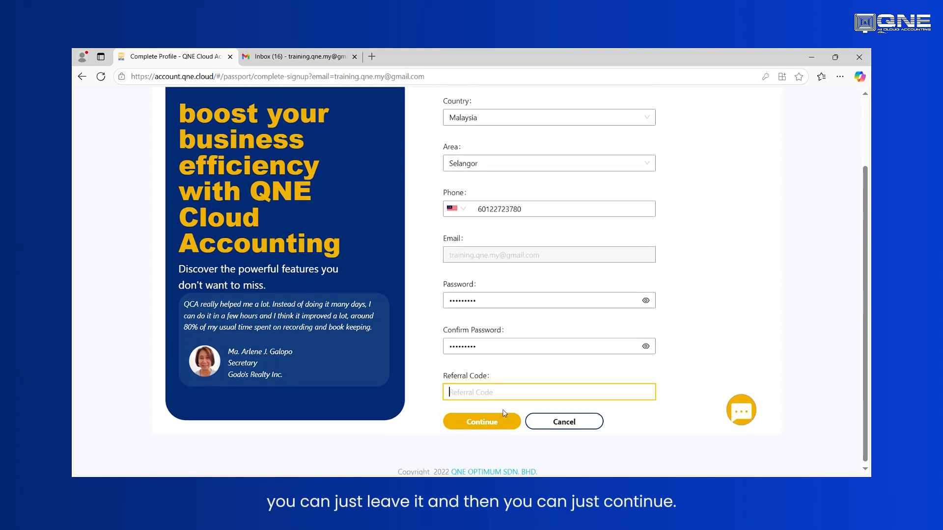
click(487, 421)
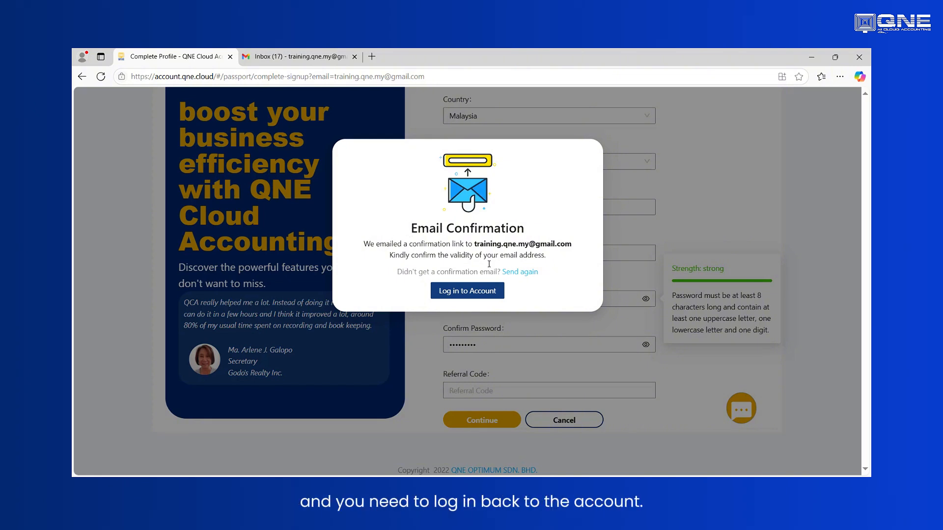
click(473, 292)
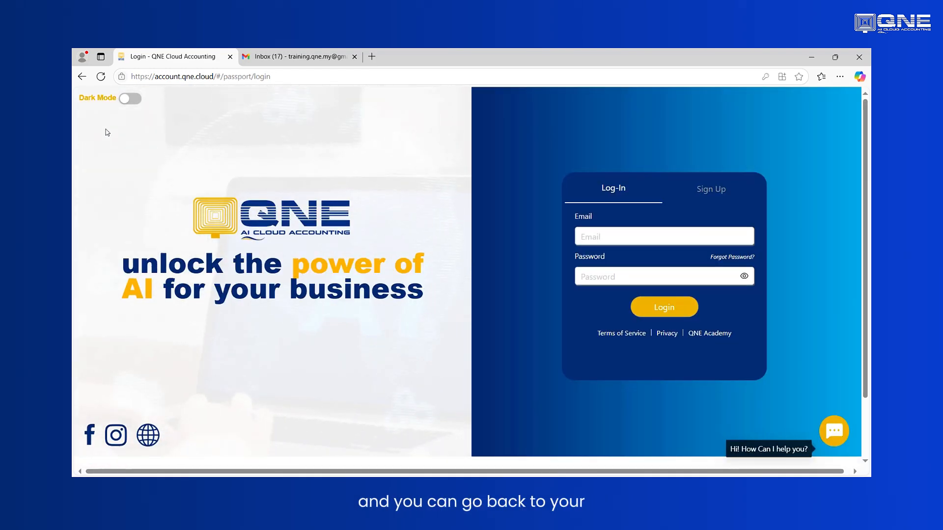
- Switch to the Gmail inbox, open the QNE AI Cloud Accounting: Email Verification message and verify the email address
click(281, 60)
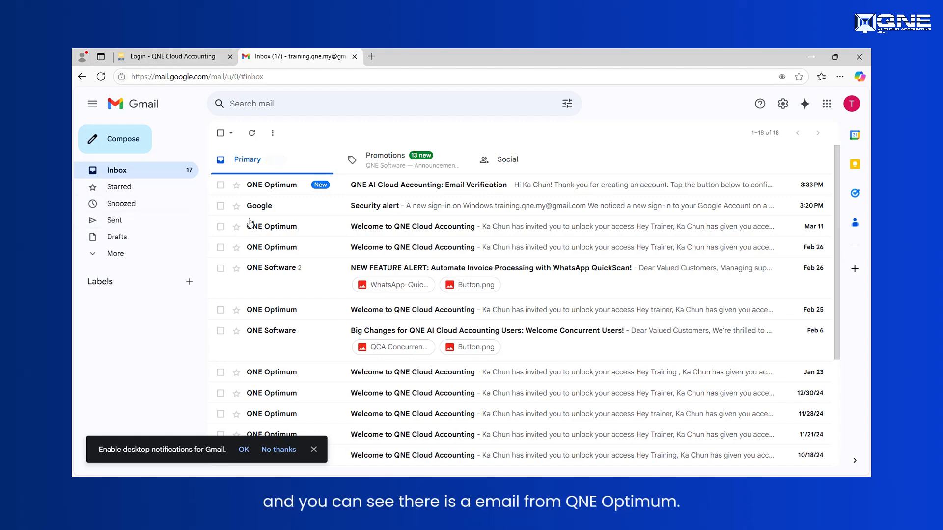
click(400, 187)
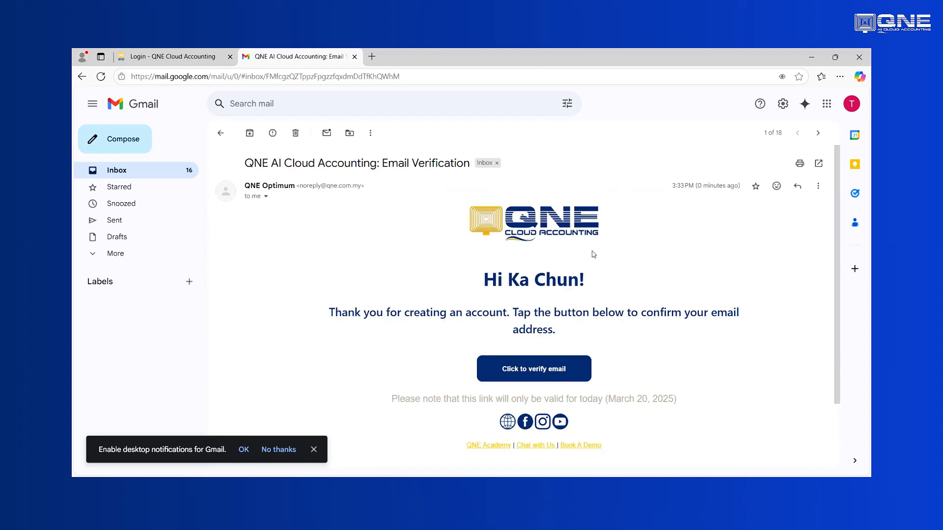
scroll(535, 307, down, 2)
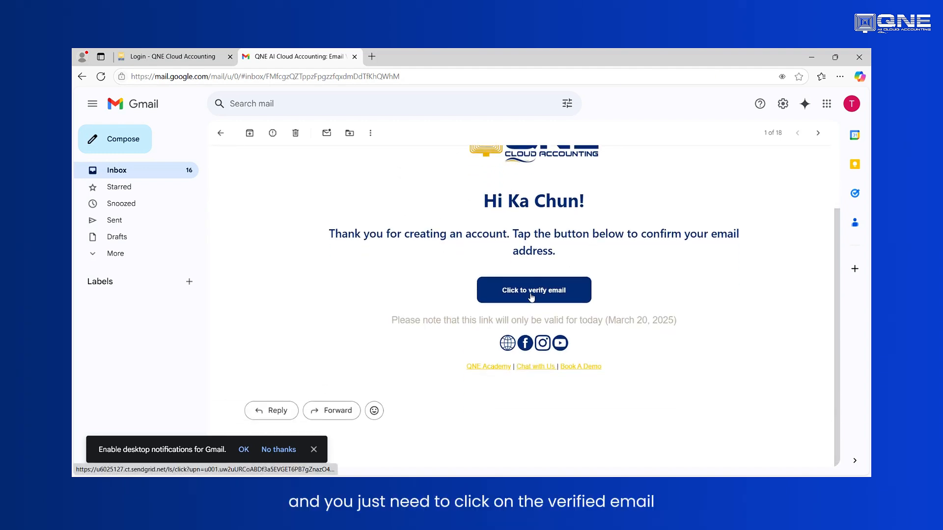
click(532, 294)
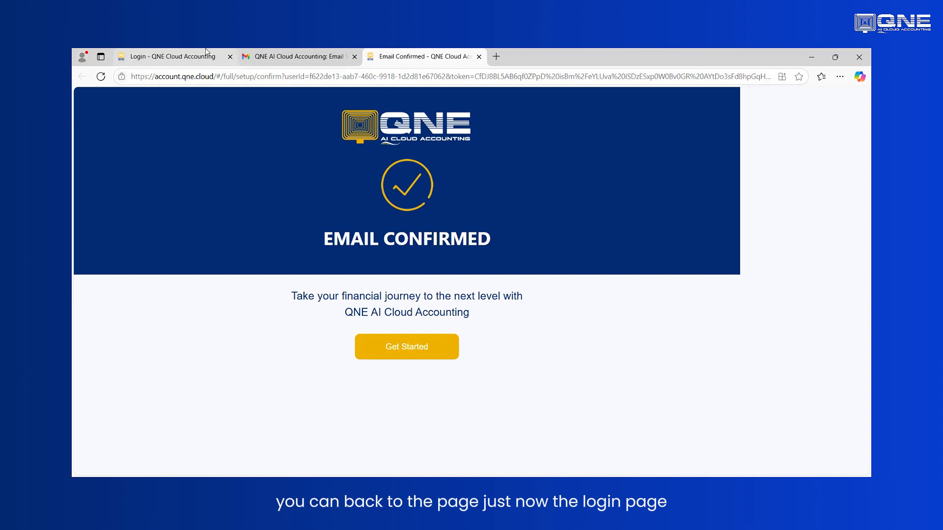
- Return to the QNE login page and enter the registered email address
click(161, 57)
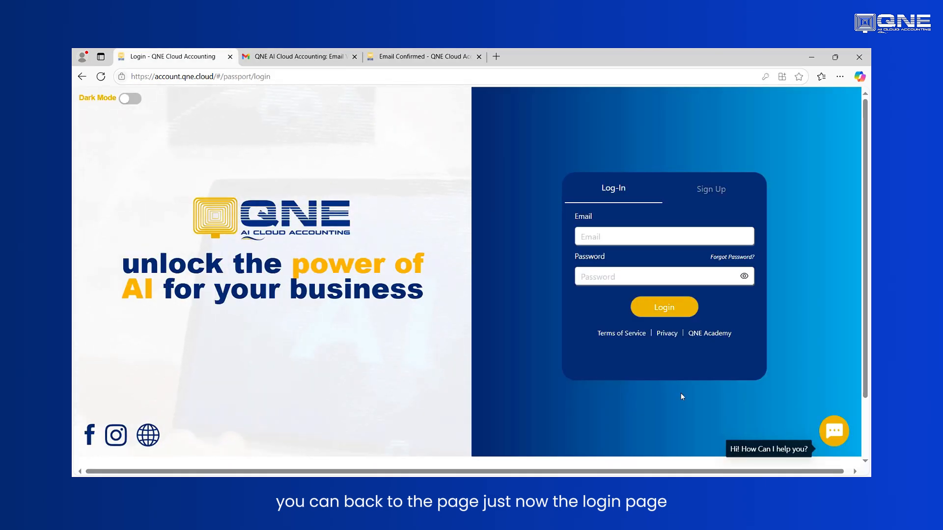
click(642, 231)
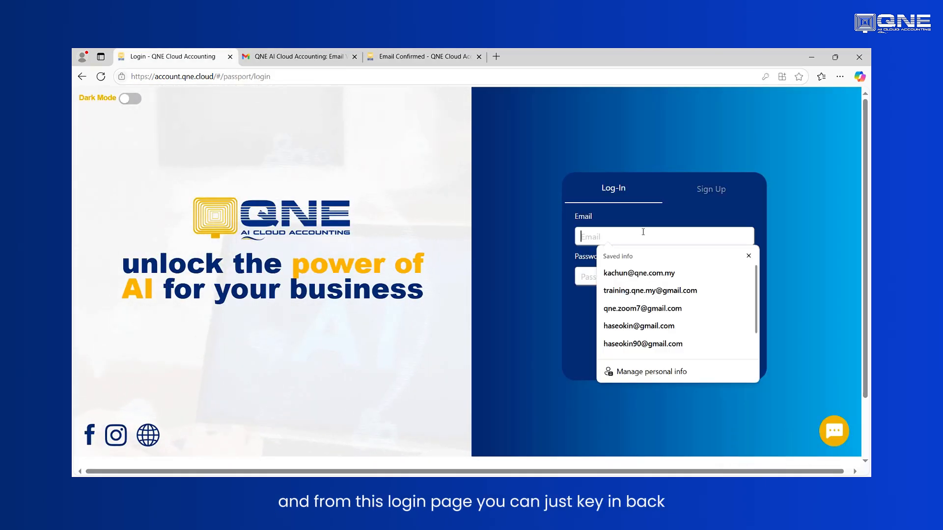
click(534, 252)
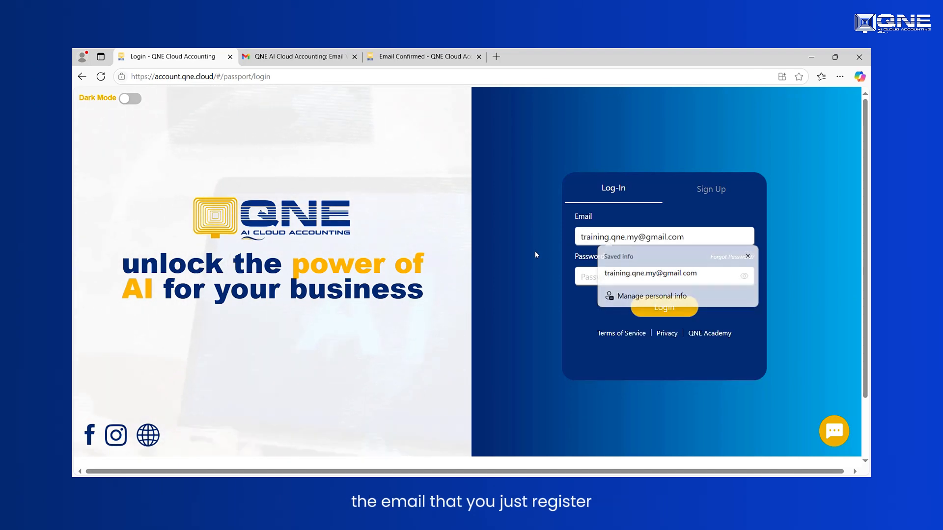
- Enter the account password in the login form
click(621, 273)
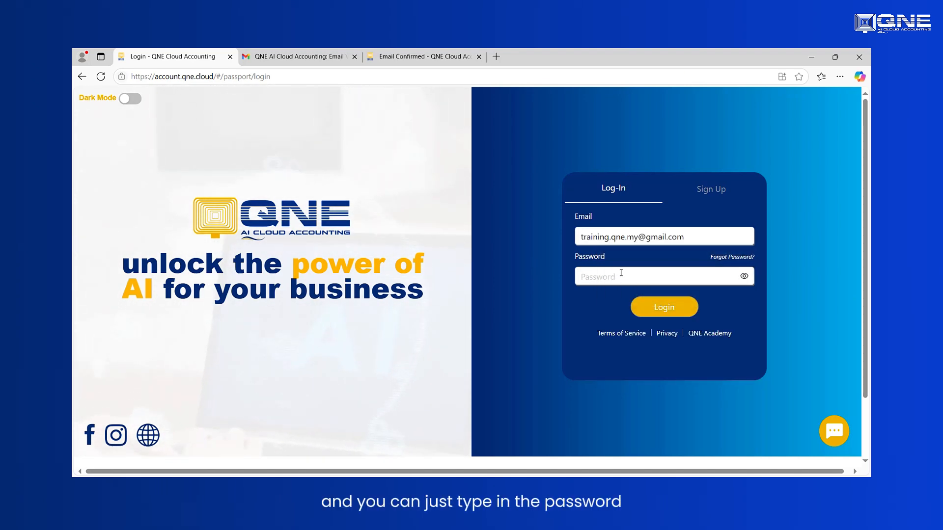
text(•••)
key(BackSpace)
key(BackSpace)
key(BackSpace)
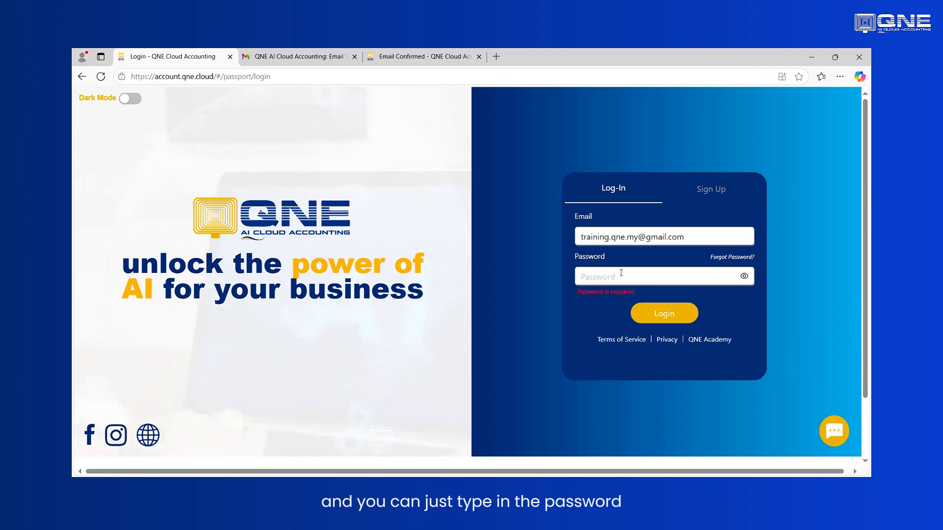
text(••••••••)
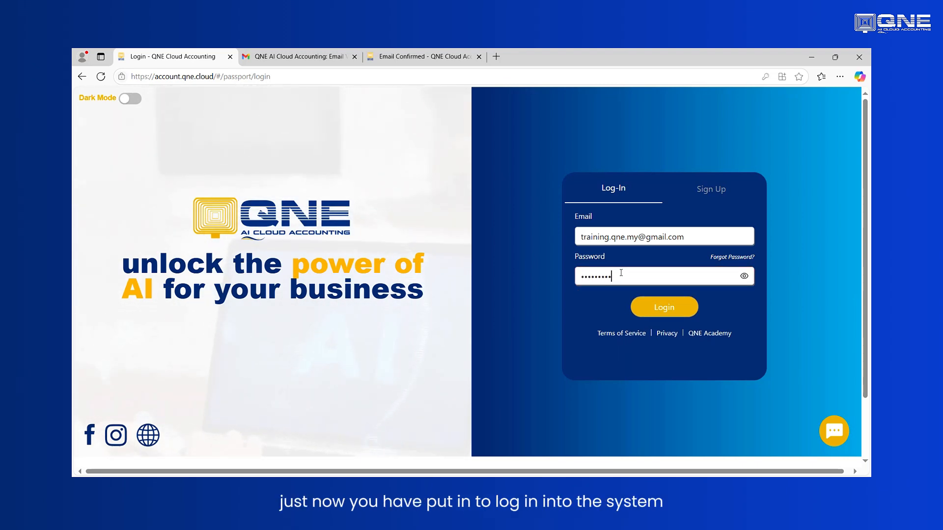
- Log in, choose Your Company rather than the Demo Company, and start the three-step company setup
key(Return)
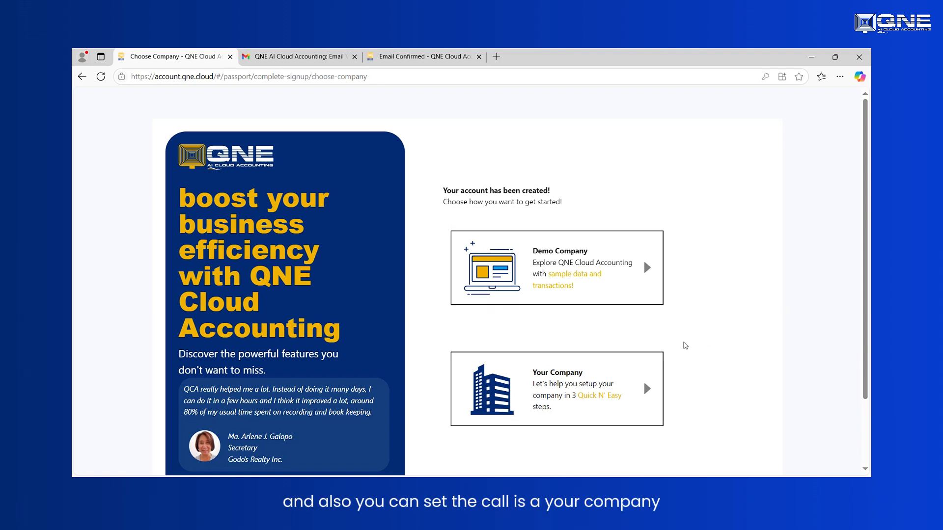
scroll(626, 337, down, 1)
scroll(627, 336, down, 1)
scroll(599, 330, up, 2)
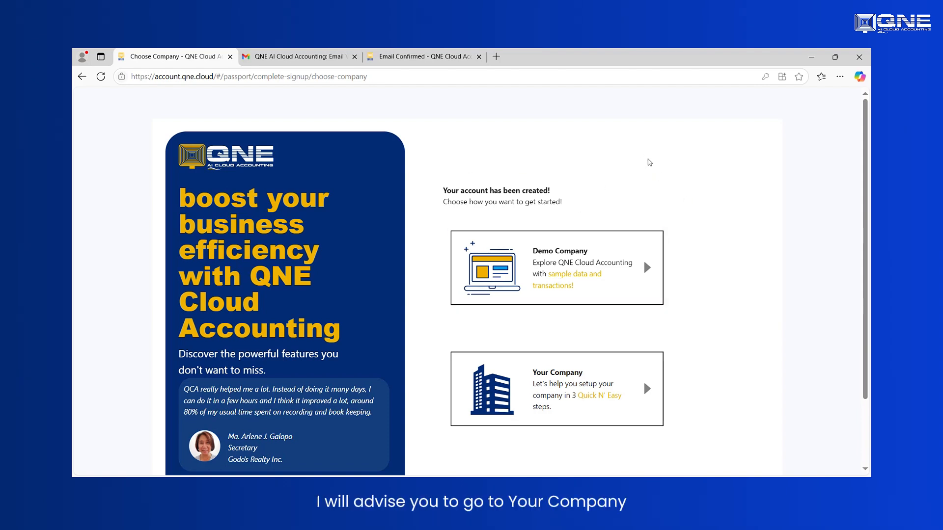
scroll(659, 195, down, 3)
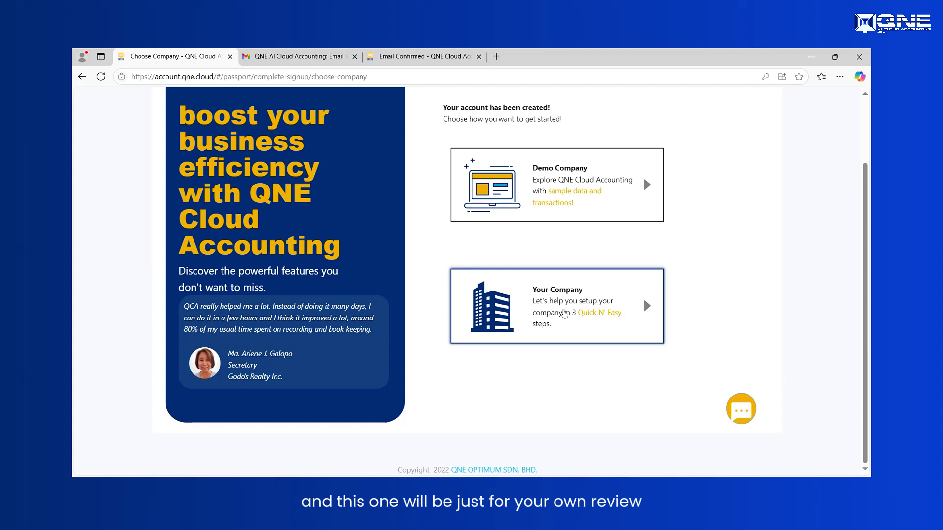
click(639, 303)
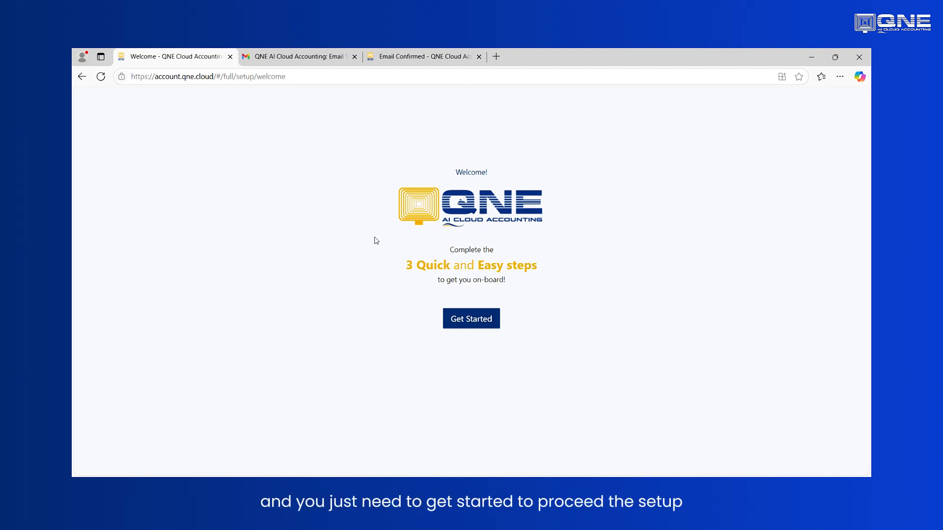
click(465, 321)
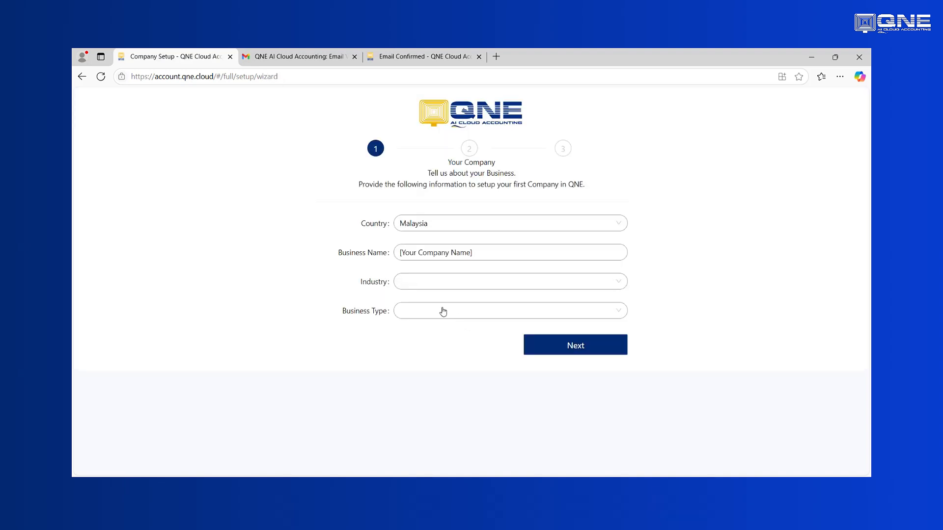
- Keep Malaysia as the country and set the business name to SAMPLE TRADING COMPANY
click(438, 229)
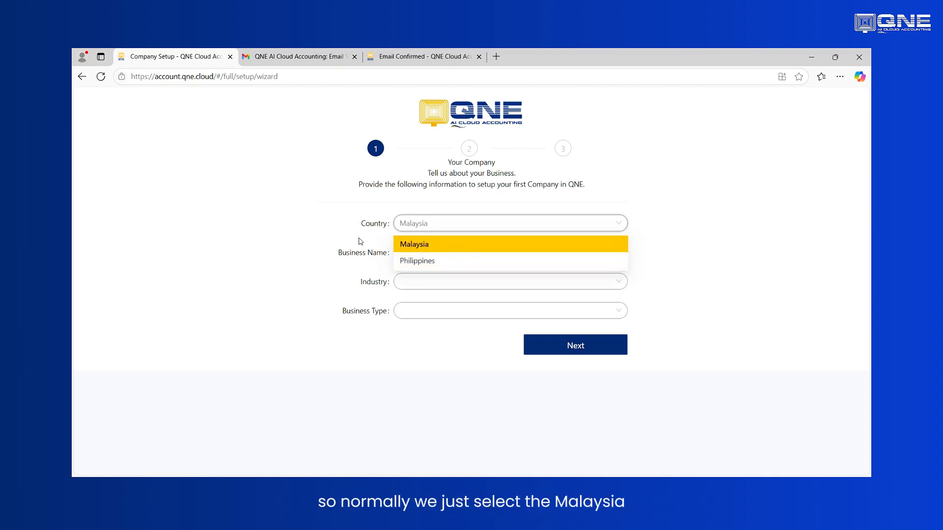
click(413, 252)
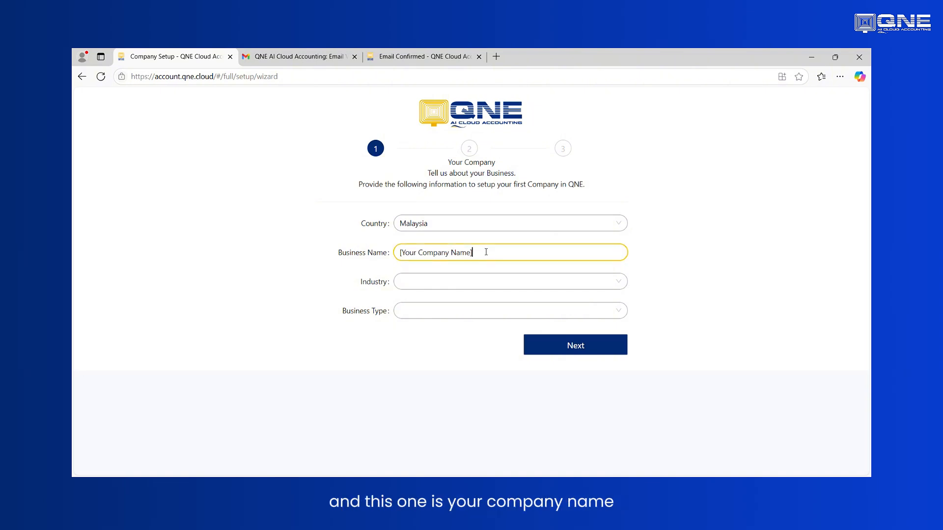
drag(487, 252, 363, 250)
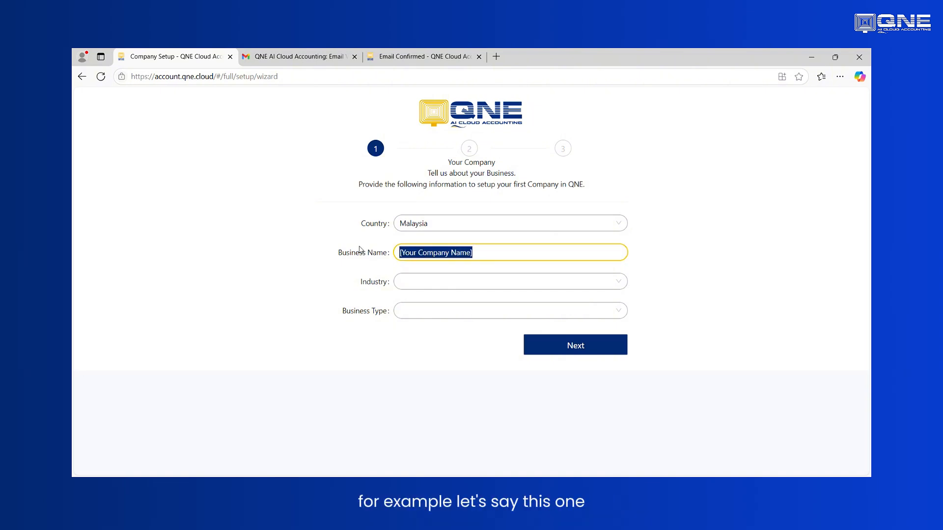
text(sAMPLE)
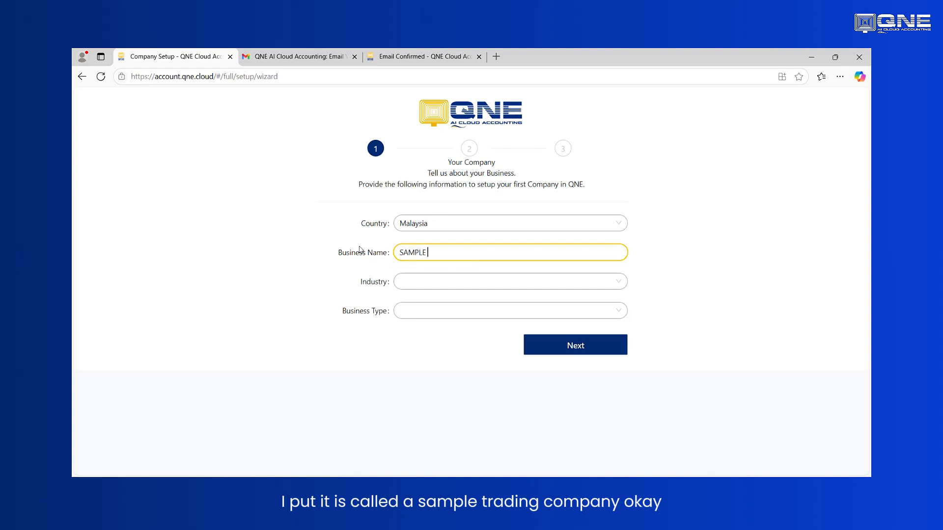
text( TRADING COMPANY)
- Set the industry to Others and the business type to Corporation (Bhd / Sdn Bhd), and continue to the accounting setup
click(415, 287)
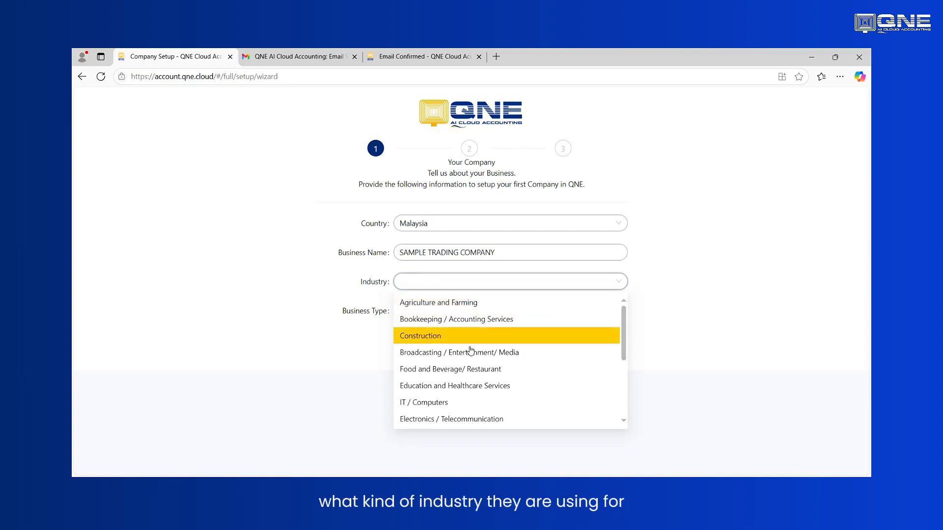
scroll(415, 340, down, 4)
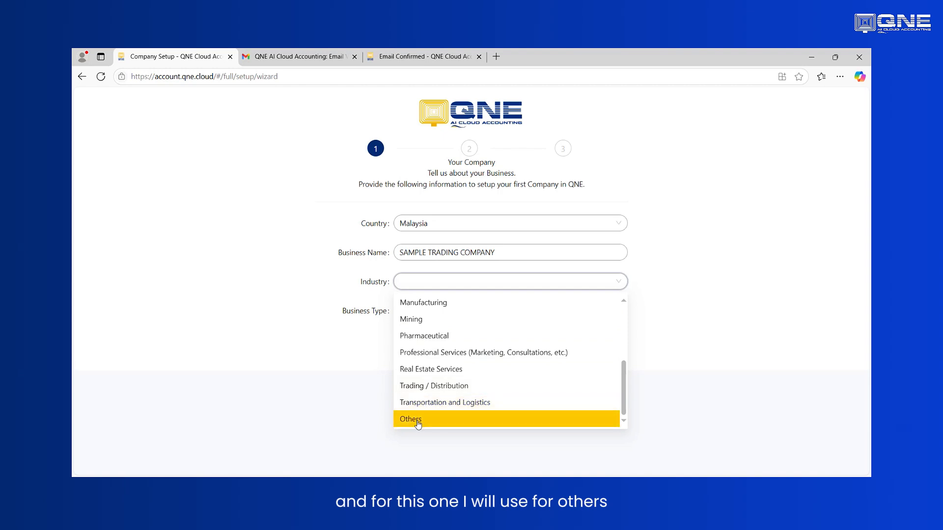
click(401, 420)
click(413, 318)
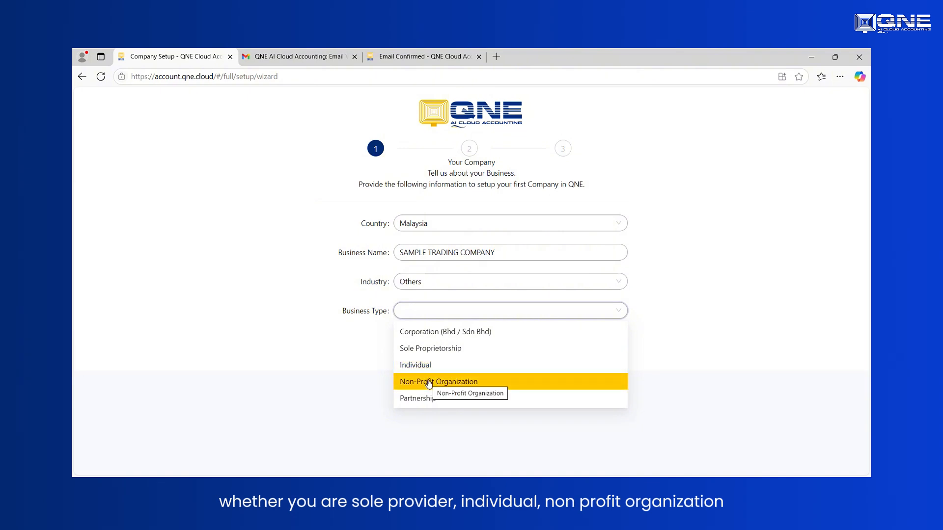
click(425, 333)
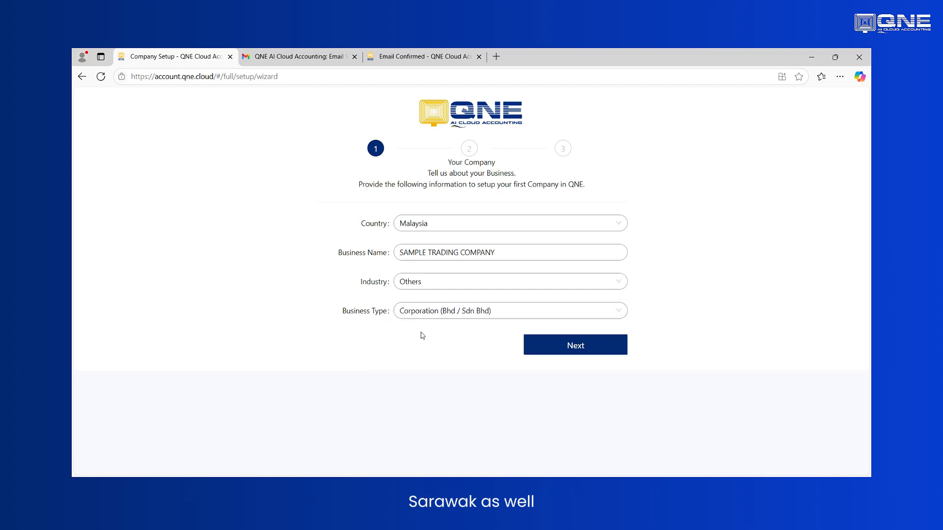
click(555, 347)
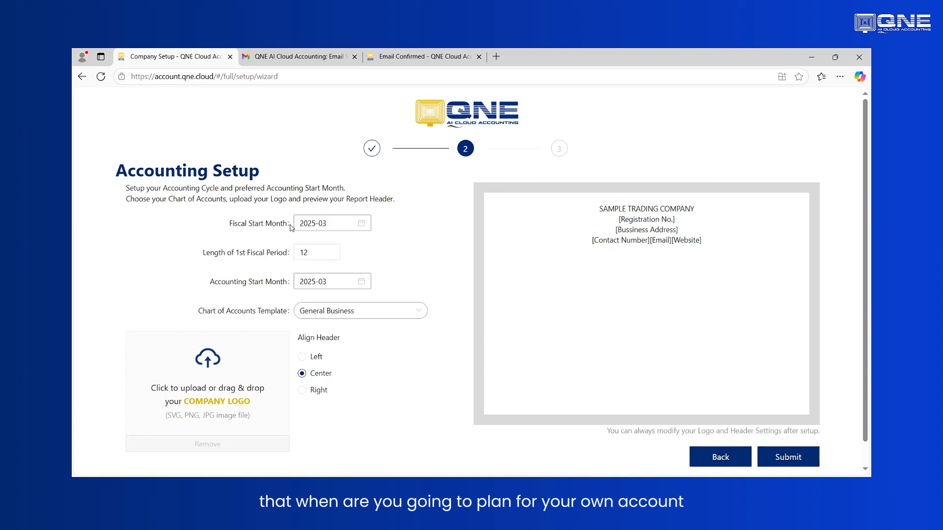
- Set both the fiscal start month and the accounting start month to January 2025, keeping a 12-month first fiscal period
click(364, 226)
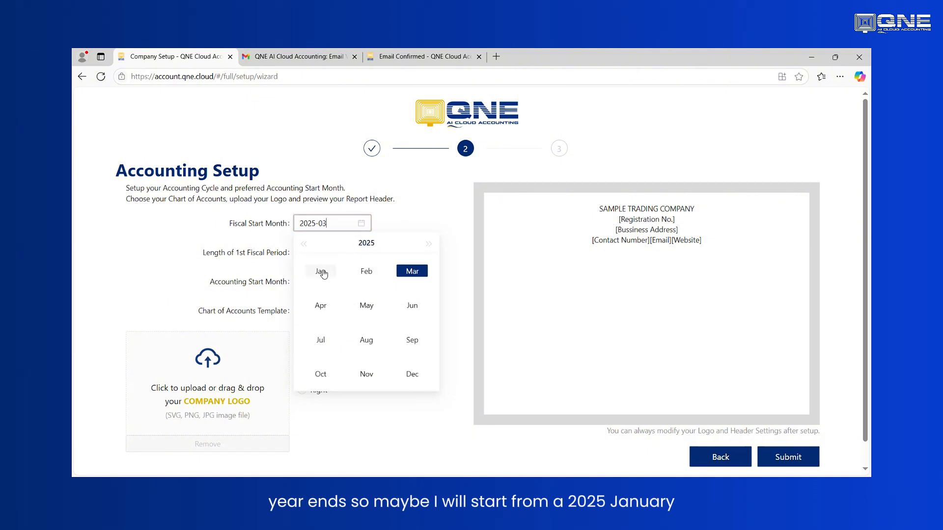
click(321, 272)
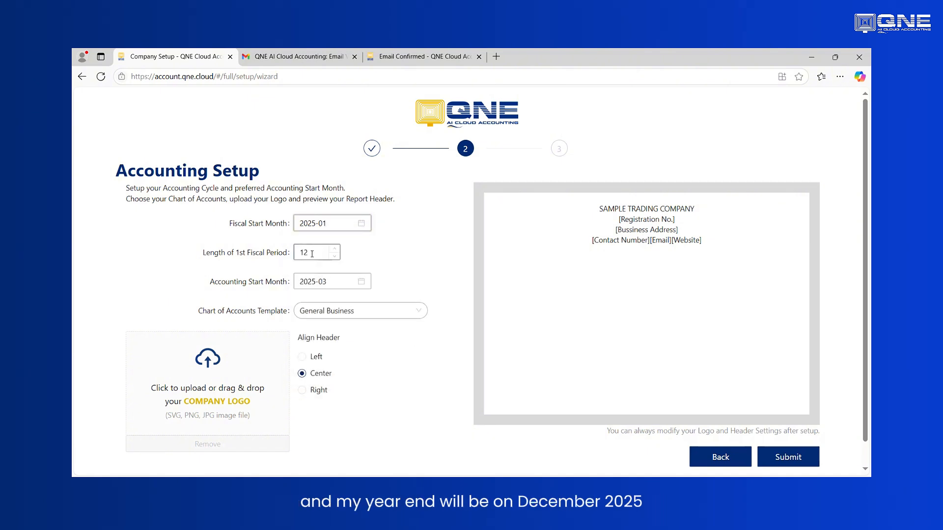
drag(311, 254, 283, 259)
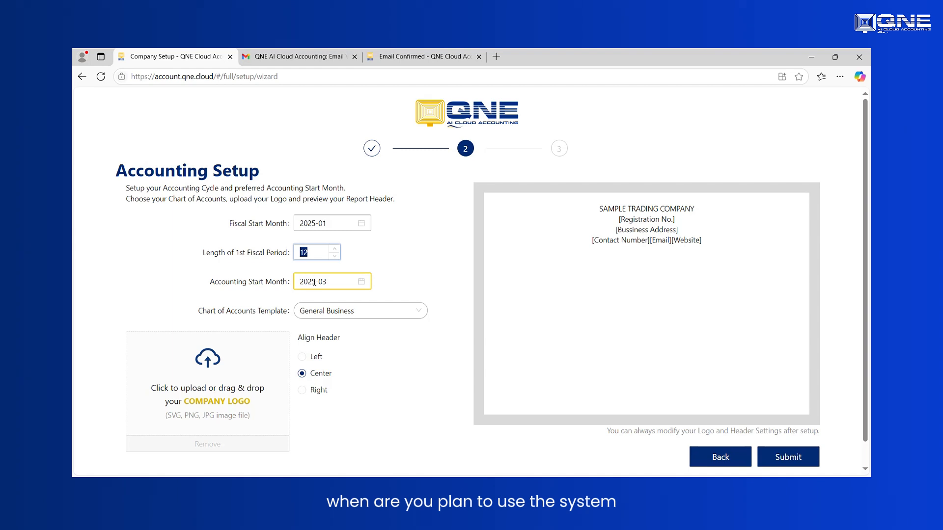
click(362, 283)
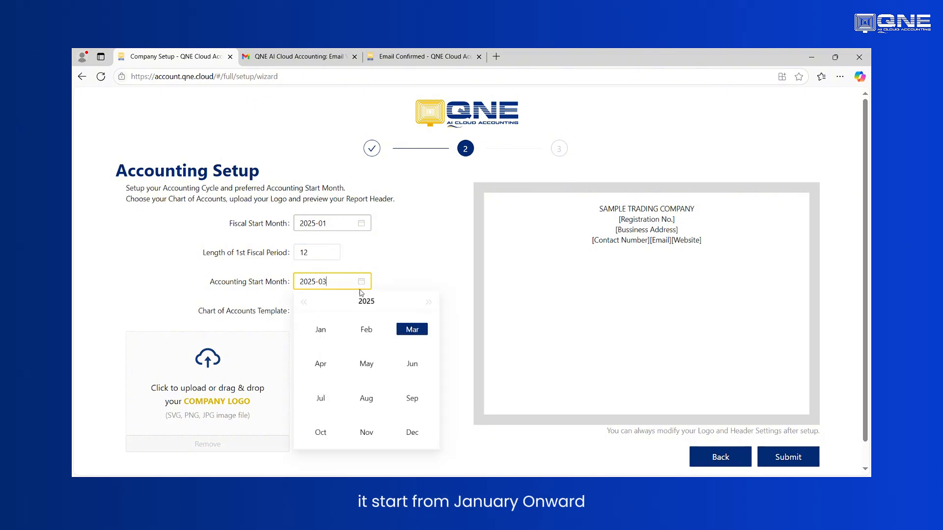
click(322, 329)
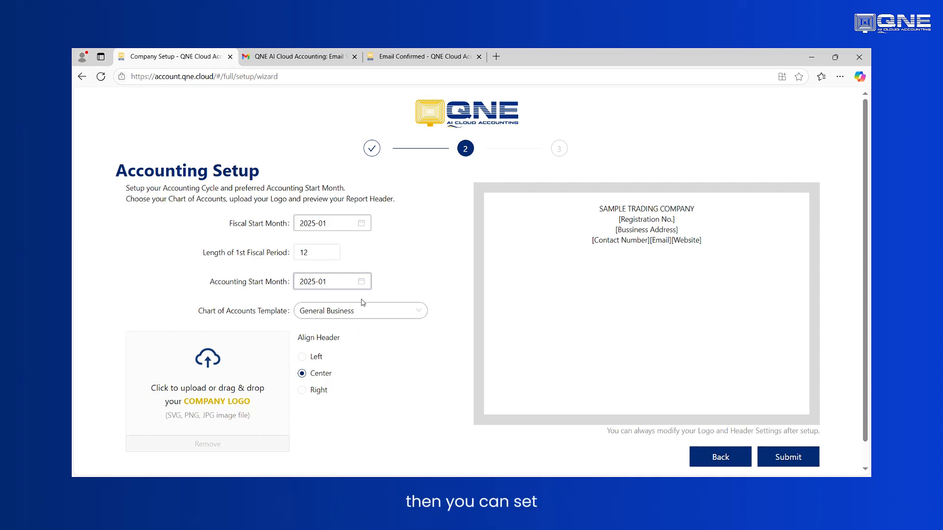
- Try May 2025 as the accounting start month and return it to January 2025
click(362, 281)
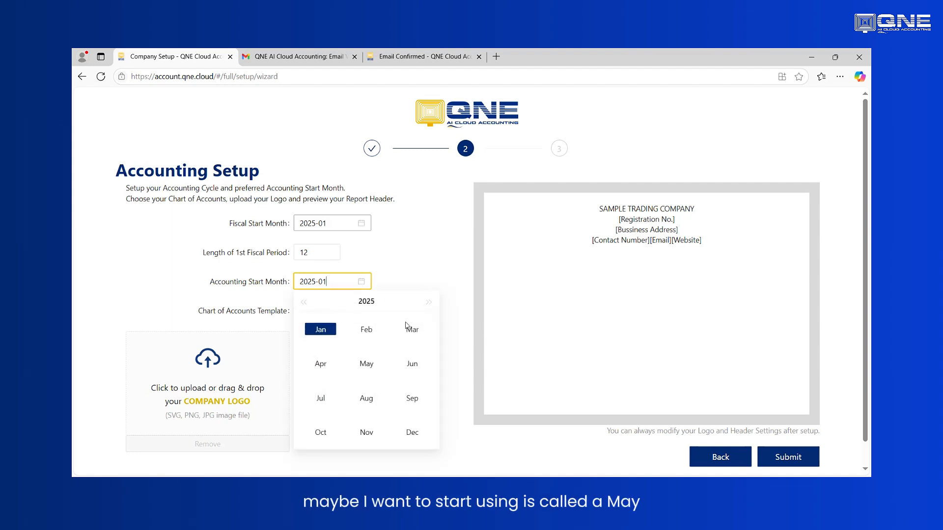
click(367, 363)
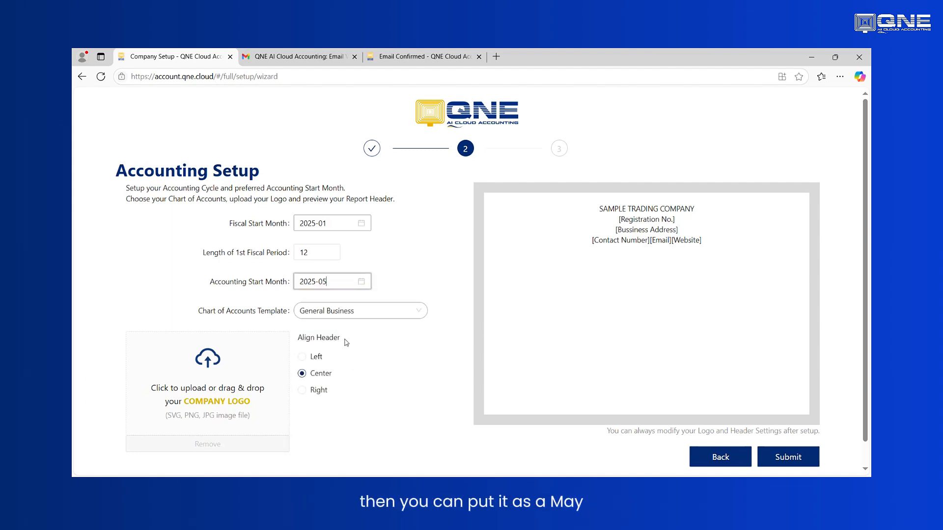
click(361, 284)
click(318, 329)
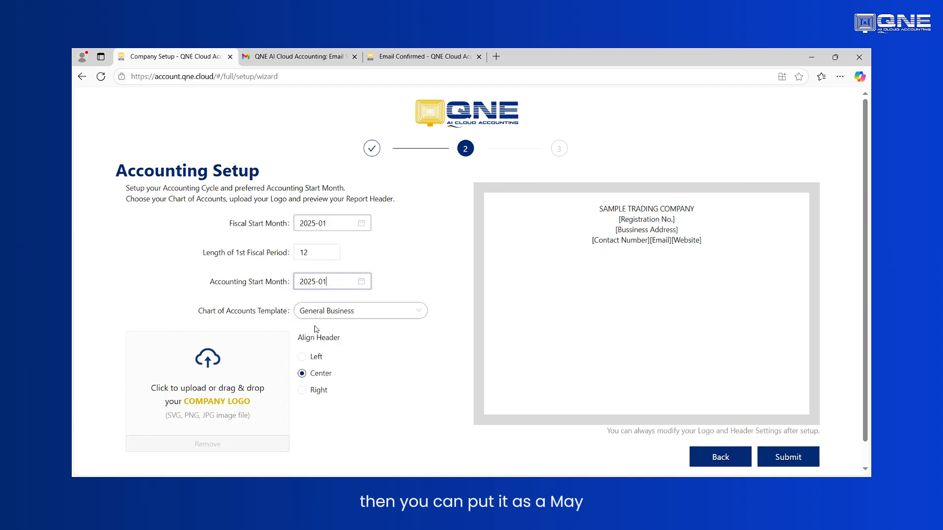
- Try Blank Template(empty accounts) as the chart of accounts template and switch back to General Business
click(374, 312)
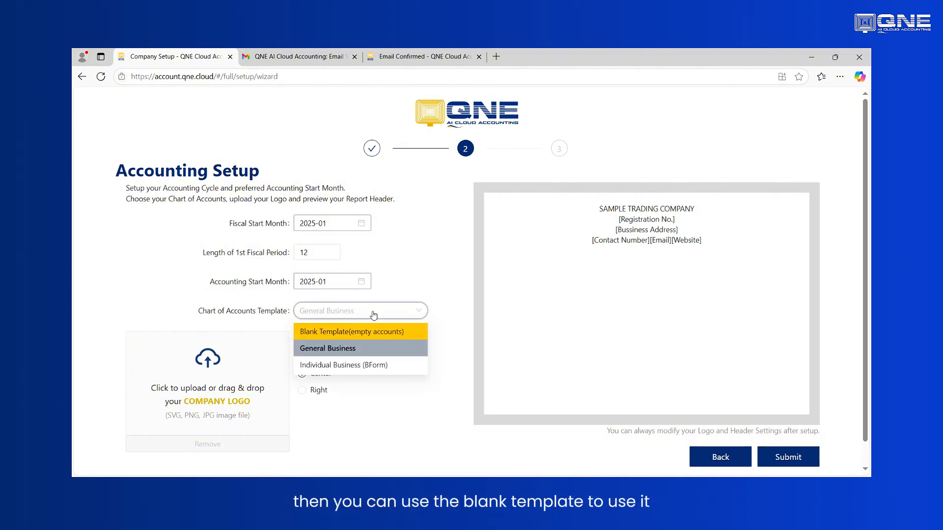
click(316, 333)
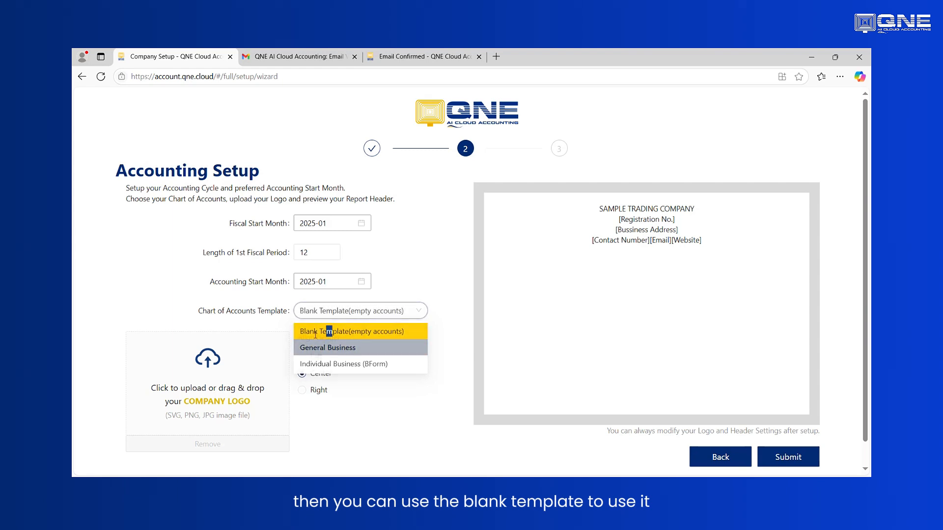
click(342, 315)
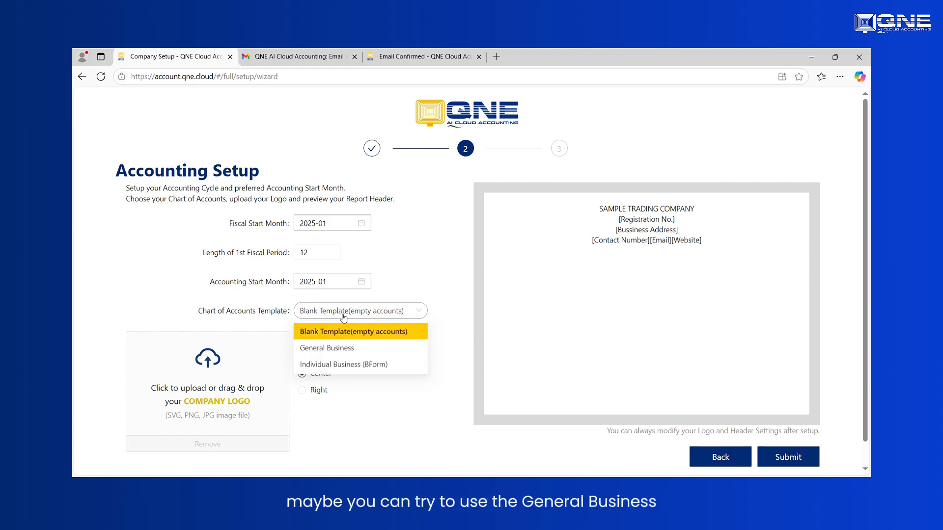
click(334, 351)
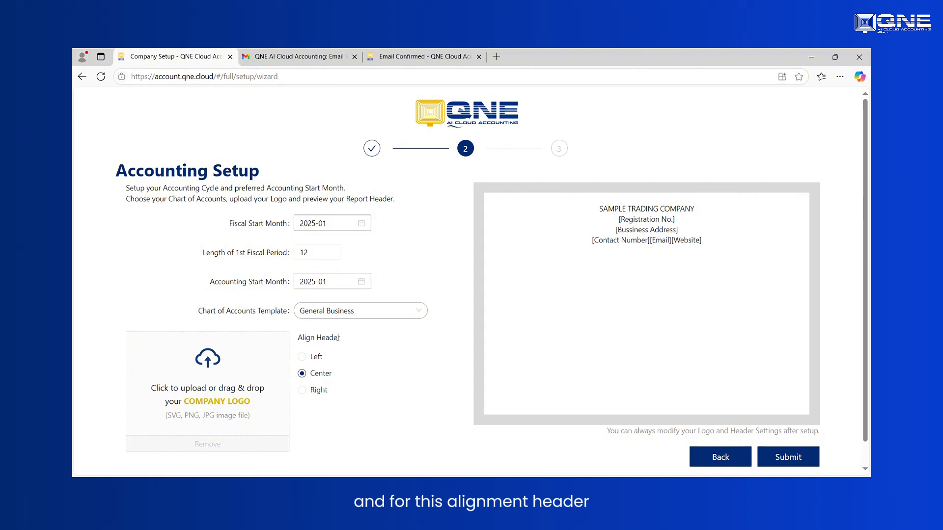
- Try the left, center and right alignments for the report header and set it to Left
drag(709, 245, 564, 230)
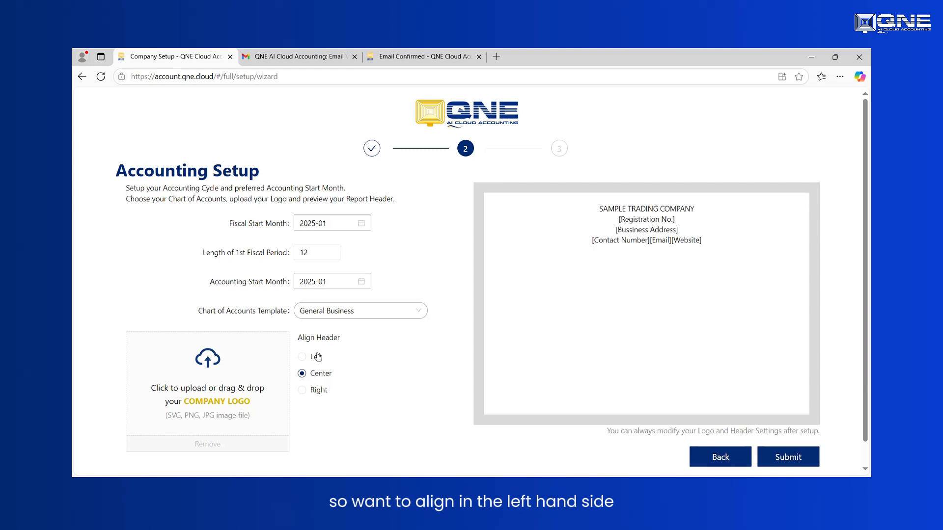
click(302, 356)
click(302, 374)
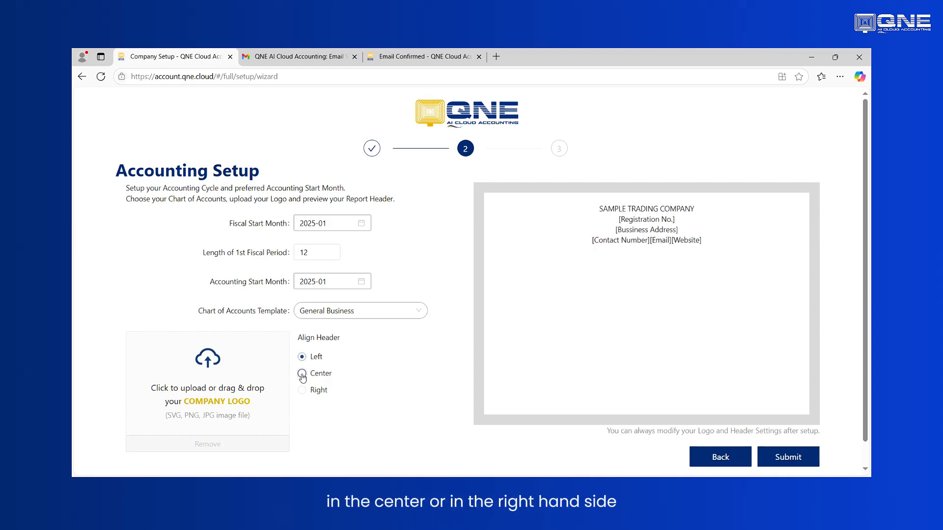
click(302, 391)
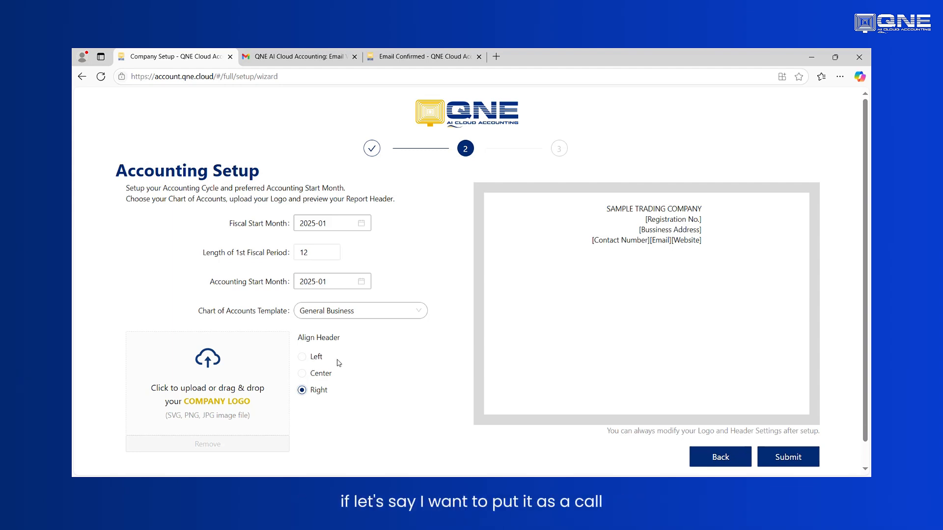
click(314, 359)
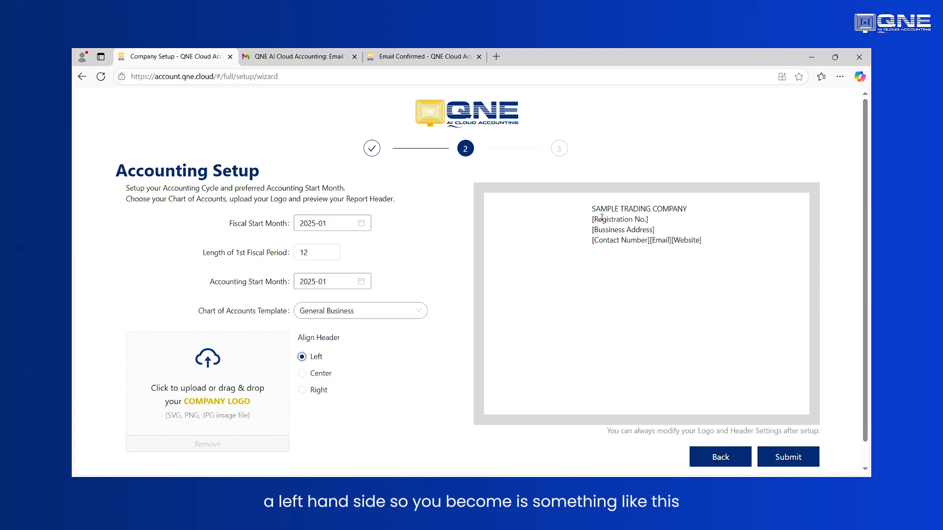
drag(591, 212, 729, 248)
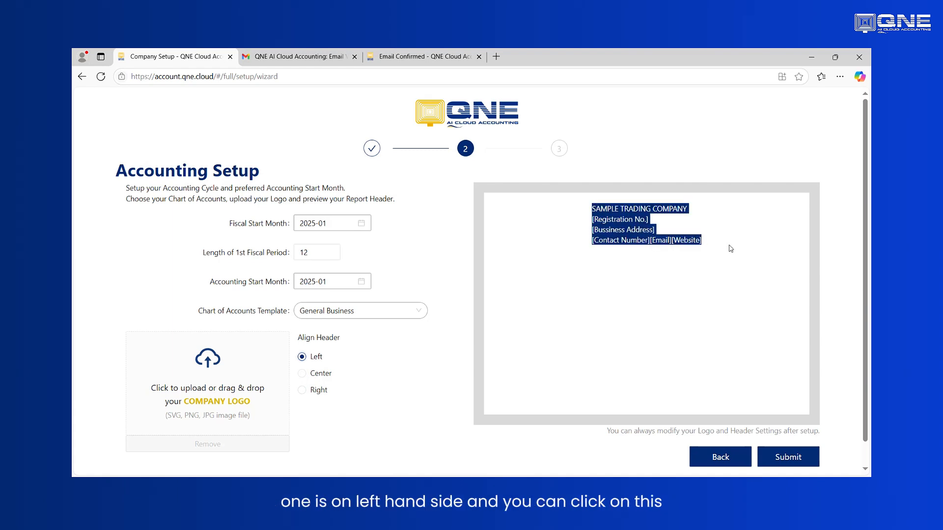
click(369, 400)
- Upload the Square company logo from the Cloud Account Support document folder on the Desktop and submit the accounting setup
scroll(374, 396, down, 1)
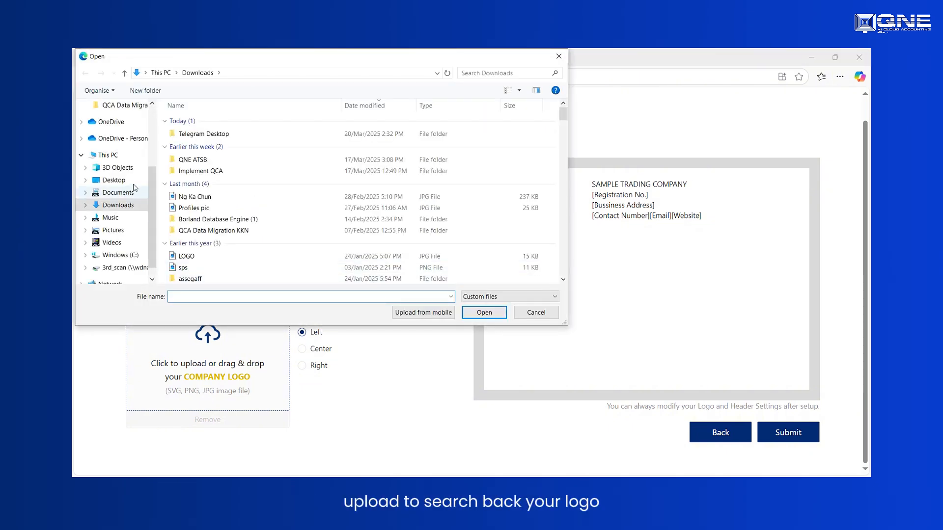
click(124, 181)
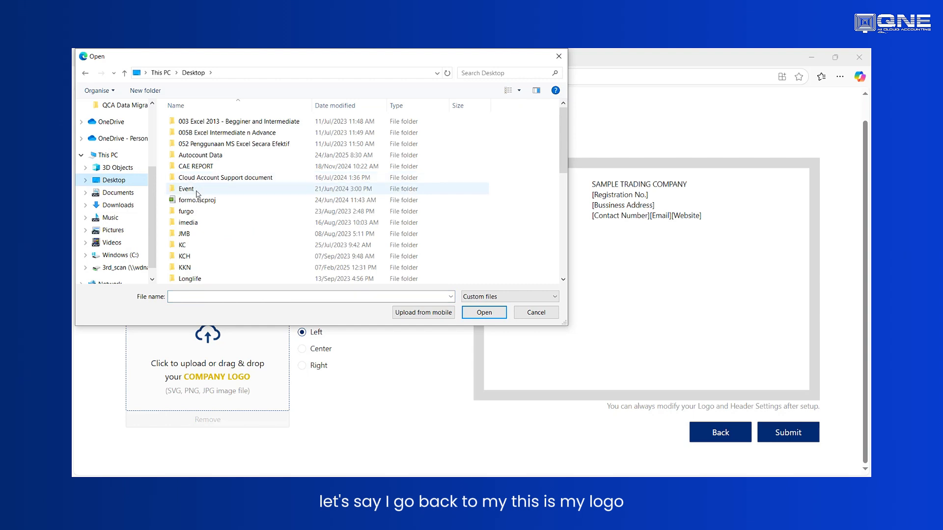
double_click(212, 180)
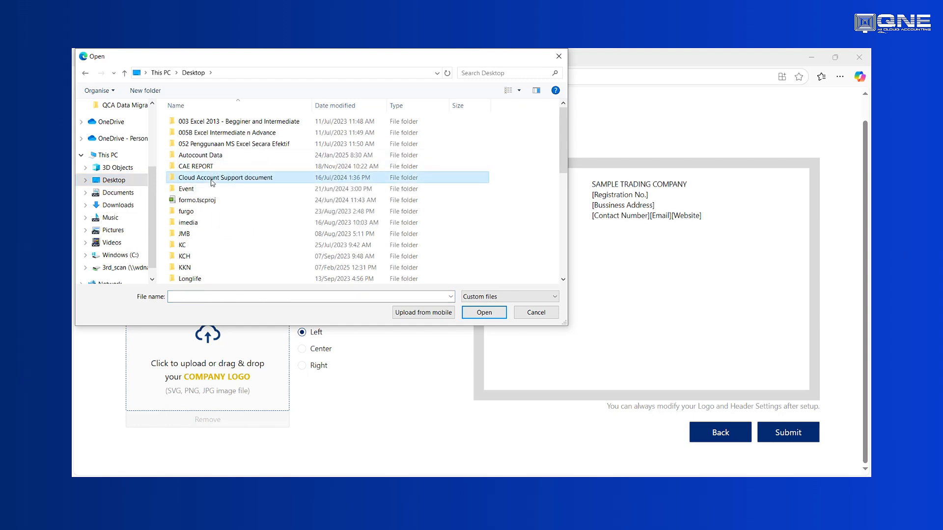
double_click(306, 147)
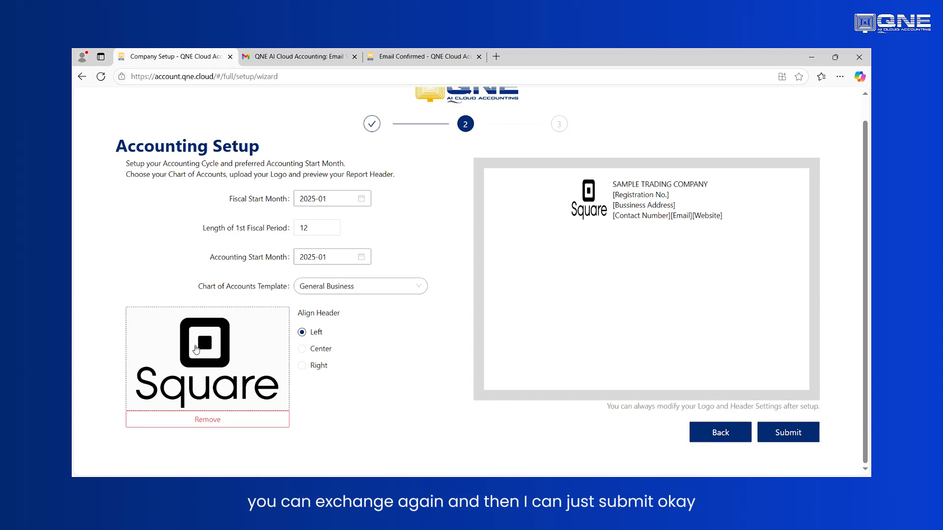
click(812, 439)
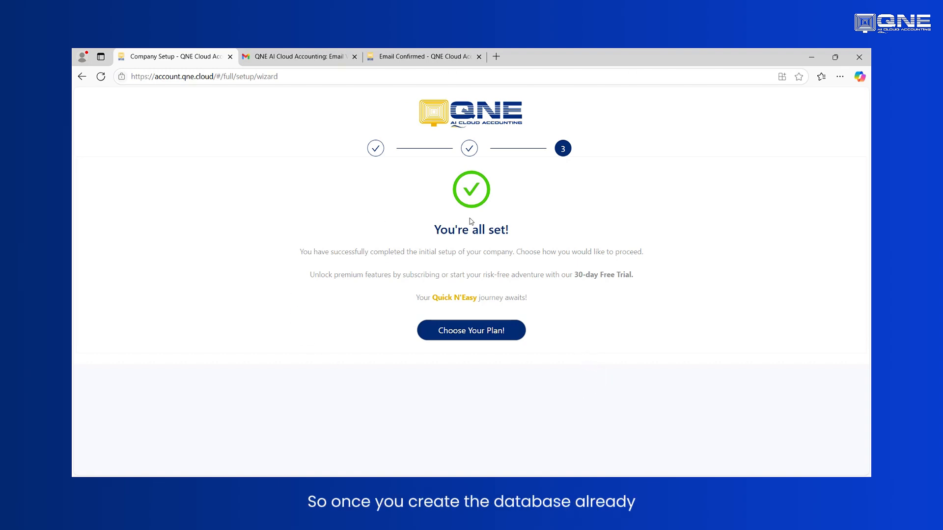
- Proceed to choosing a subscription, compare the features of the available plans and select the PRO plan
click(474, 336)
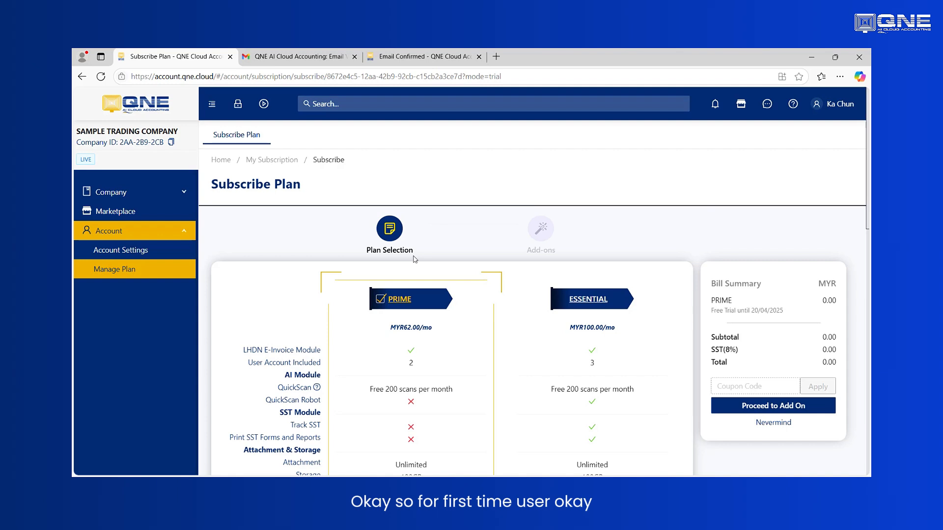
scroll(480, 268, down, 4)
scroll(501, 280, up, 3)
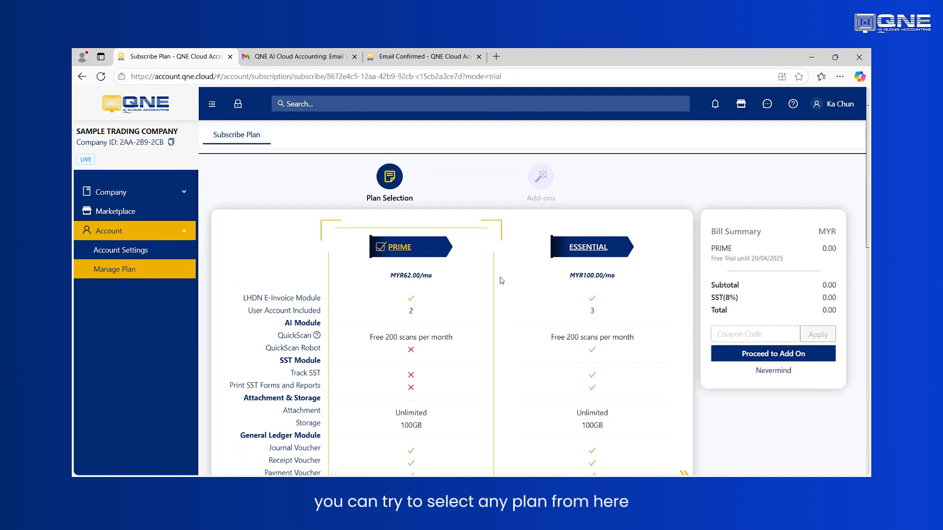
scroll(501, 281, up, 1)
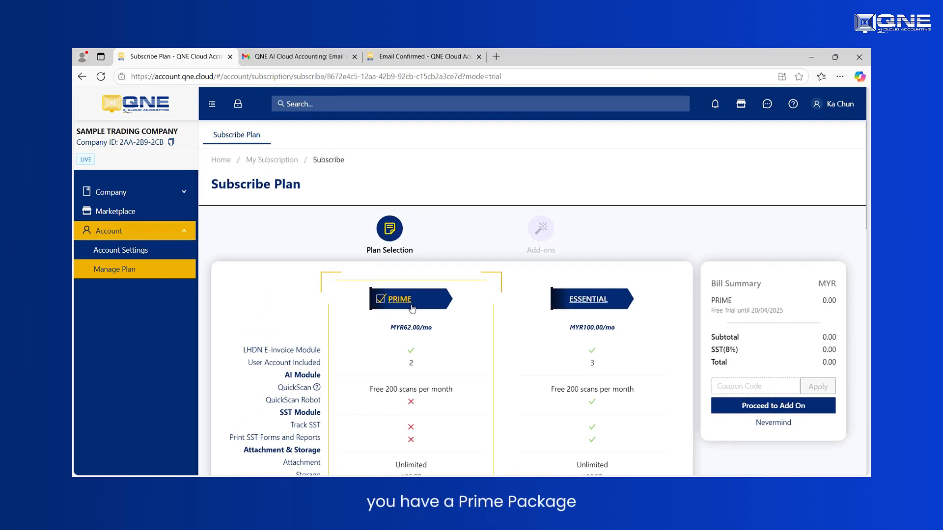
scroll(688, 334, down, 4)
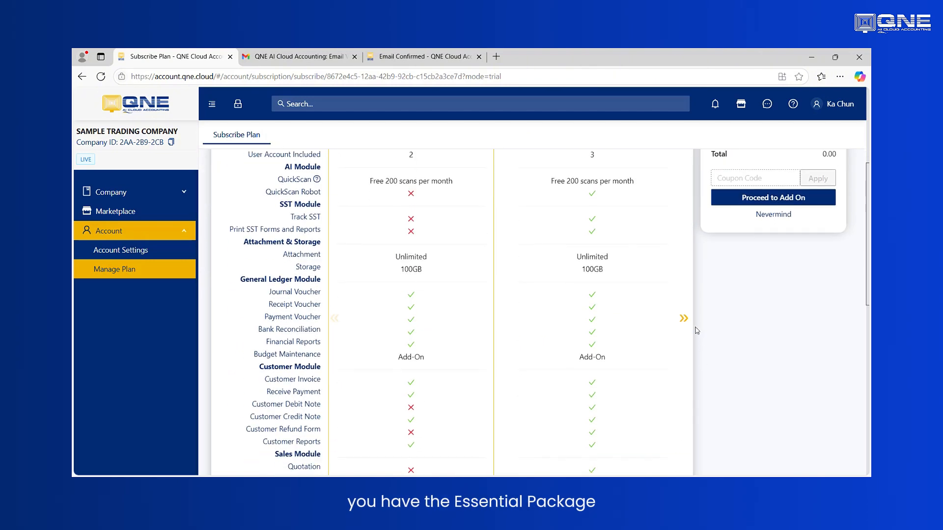
scroll(684, 265, up, 3)
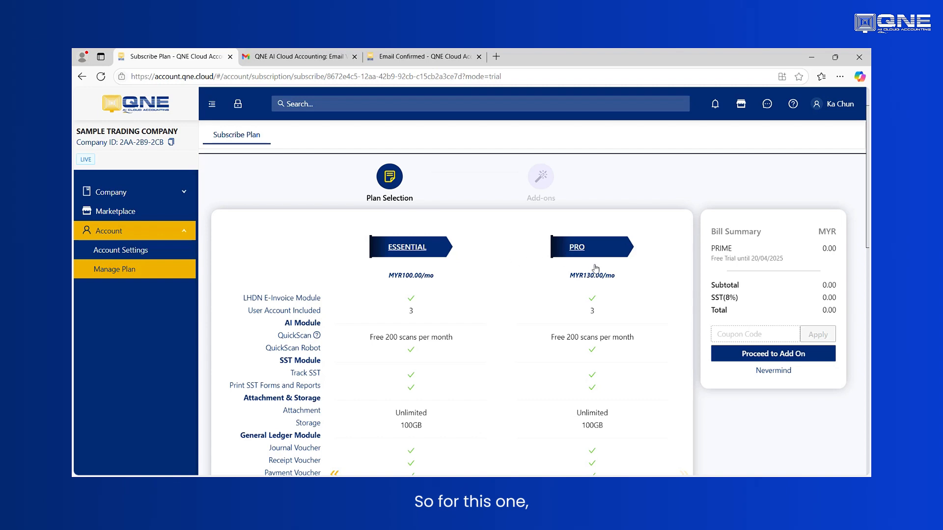
click(643, 292)
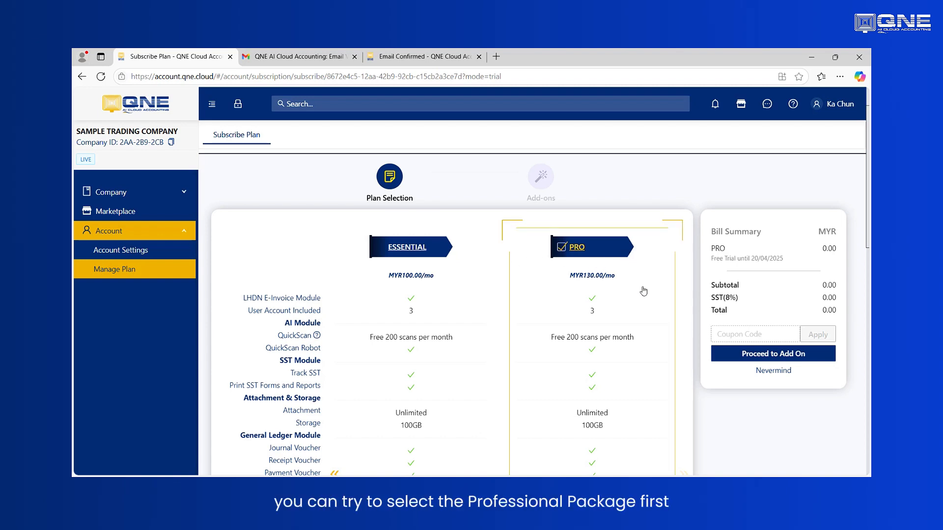
scroll(644, 292, down, 12)
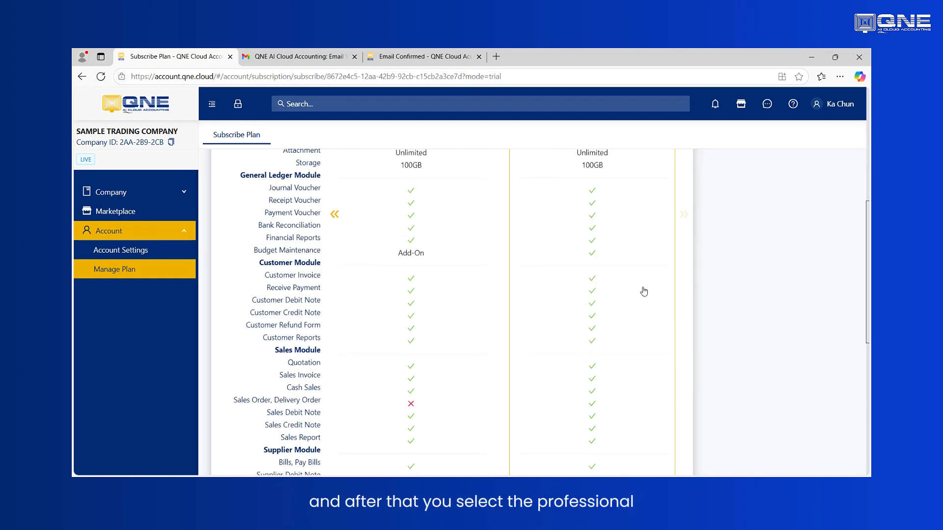
scroll(645, 297, up, 8)
scroll(645, 298, up, 6)
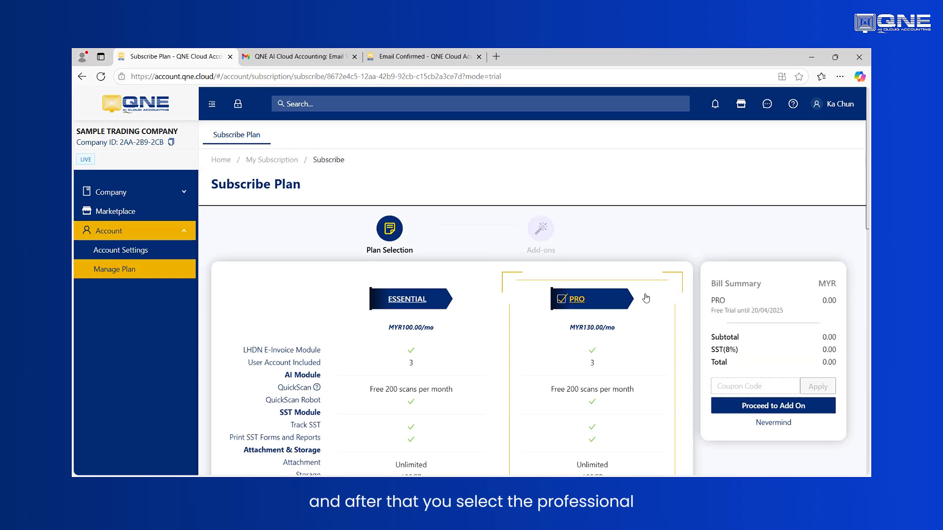
- Proceed to the add-ons, review the available options and start the PRO free trial without adding any
click(752, 405)
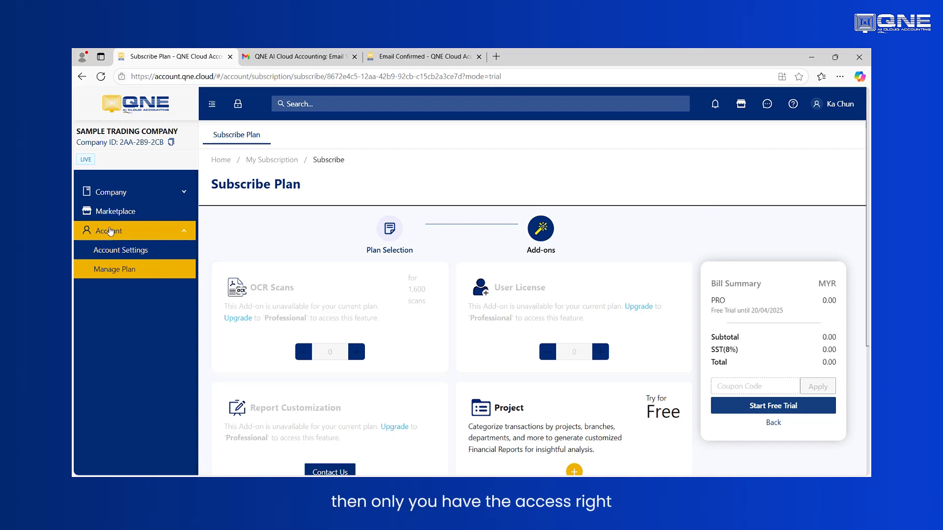
scroll(438, 250, down, 3)
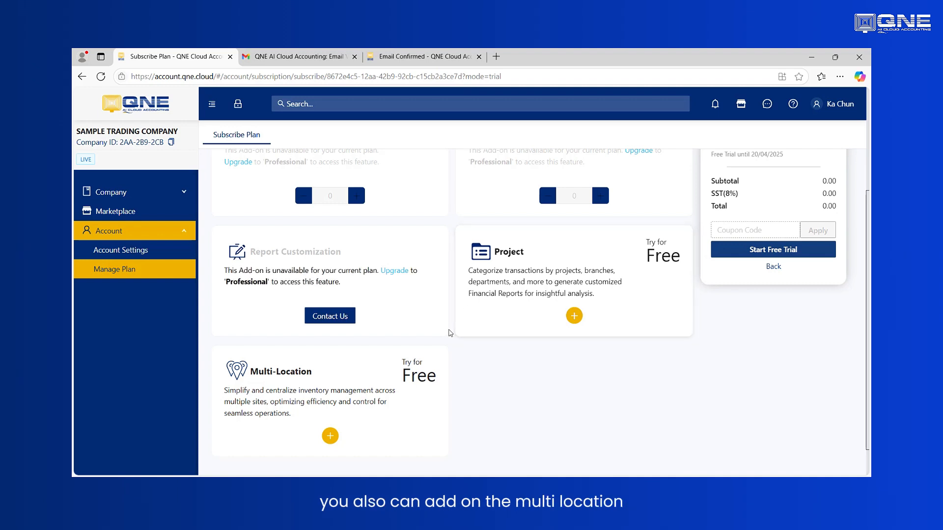
scroll(262, 308, down, 1)
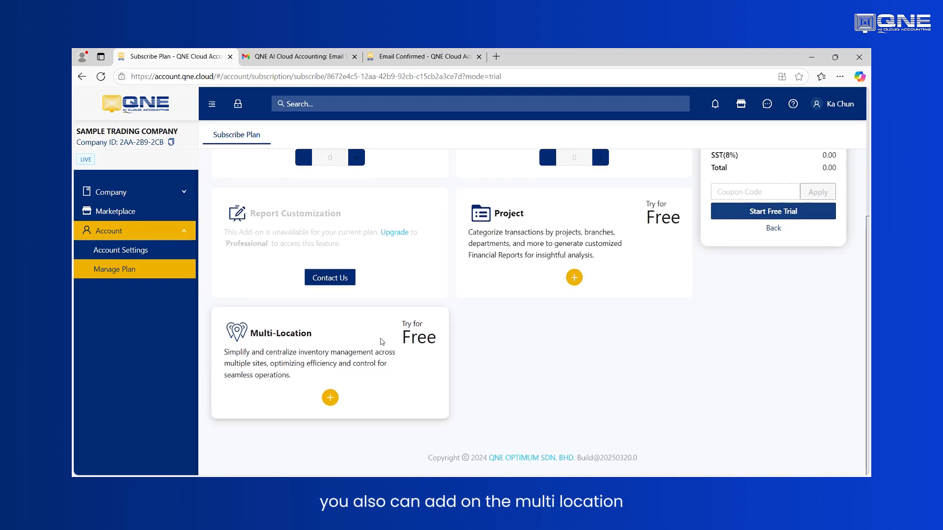
scroll(382, 342, up, 3)
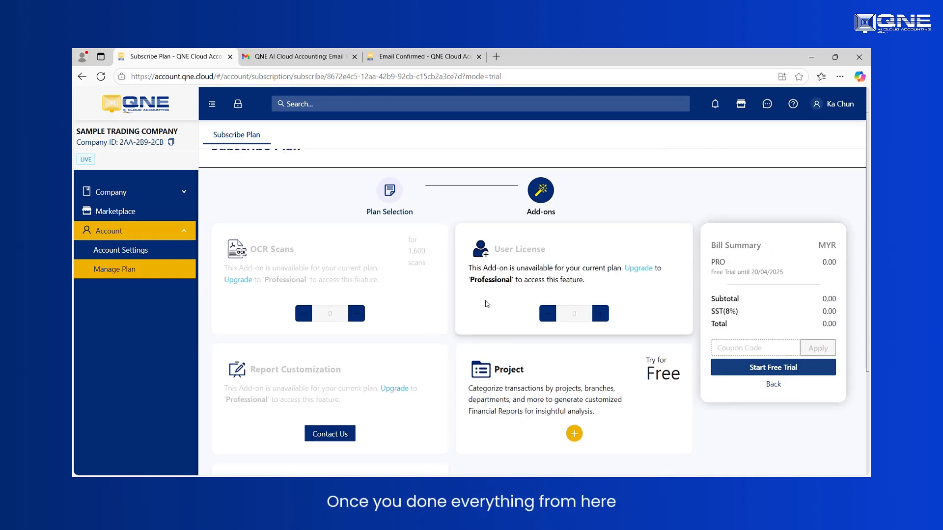
click(768, 372)
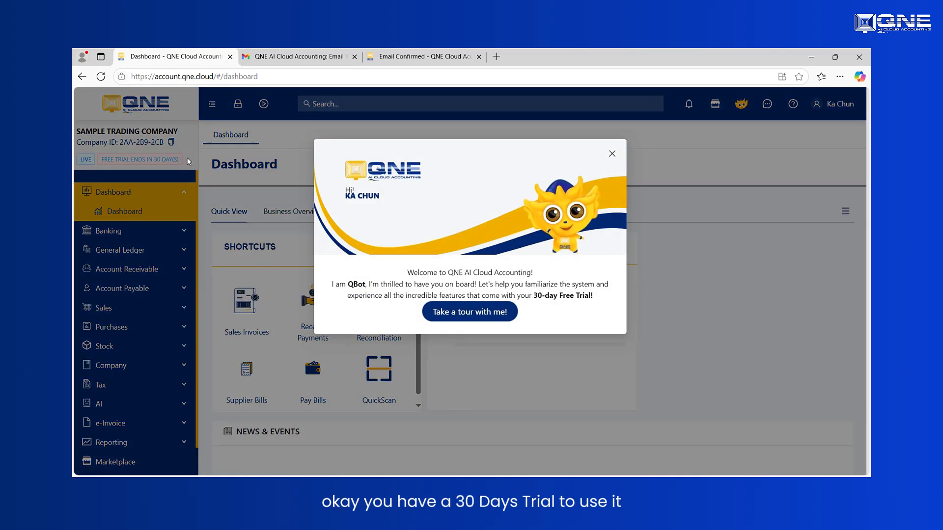
- Dismiss the QBot welcome tour and the e-invoicing seminar announcement on the dashboard
click(612, 154)
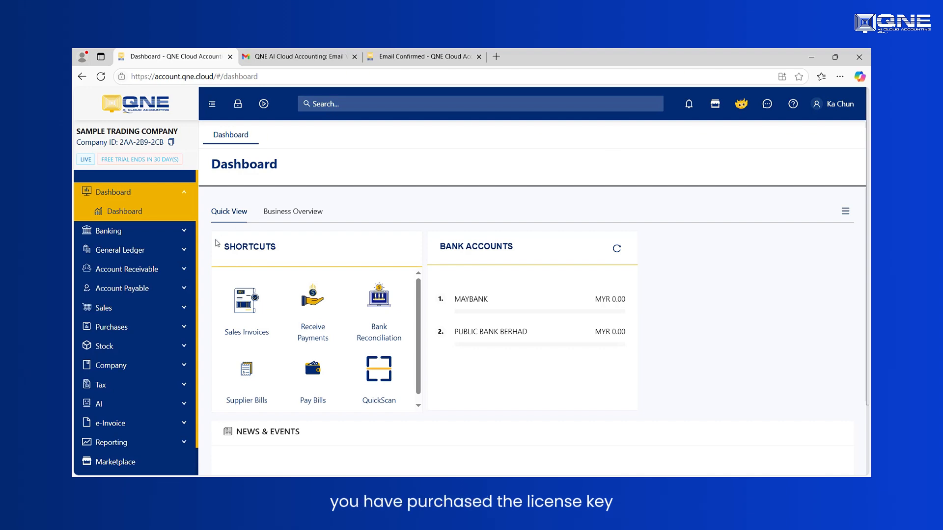
scroll(181, 263, down, 2)
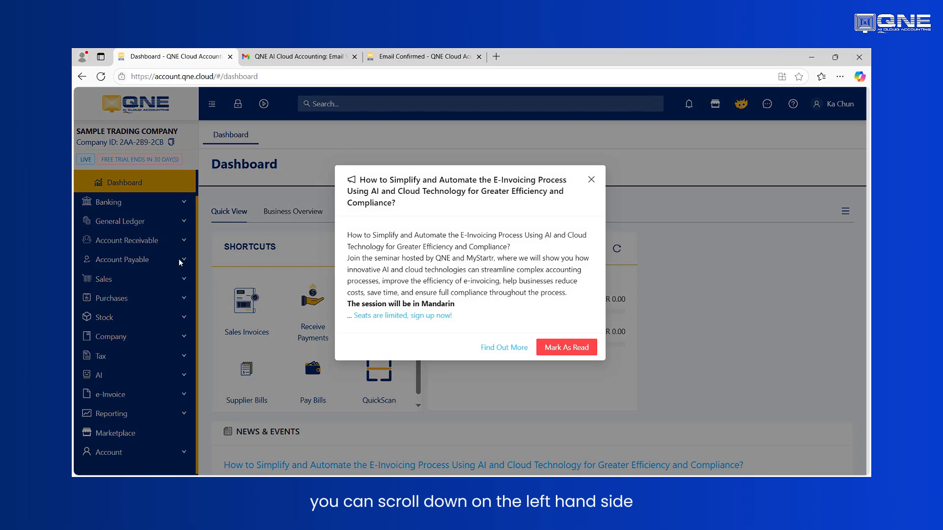
click(592, 181)
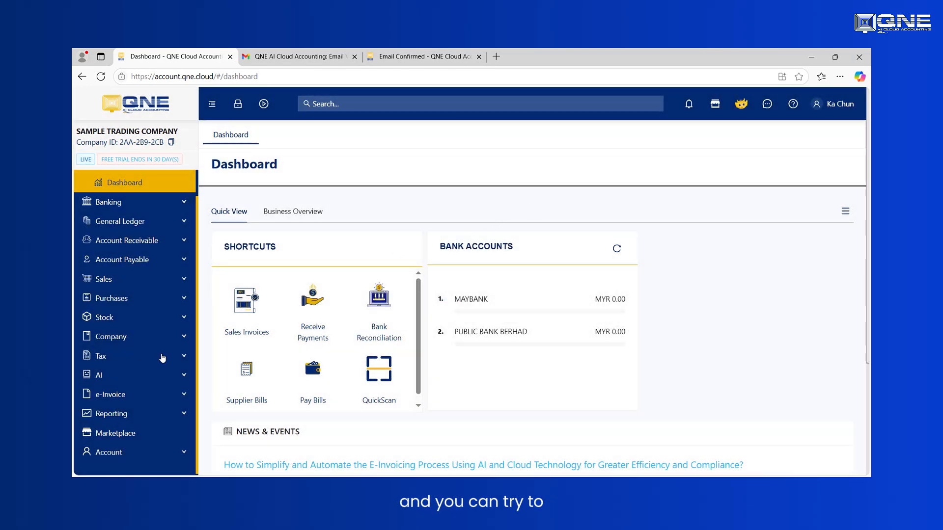
- Open the Manage Plan page for the company's account
click(117, 456)
scroll(123, 413, down, 2)
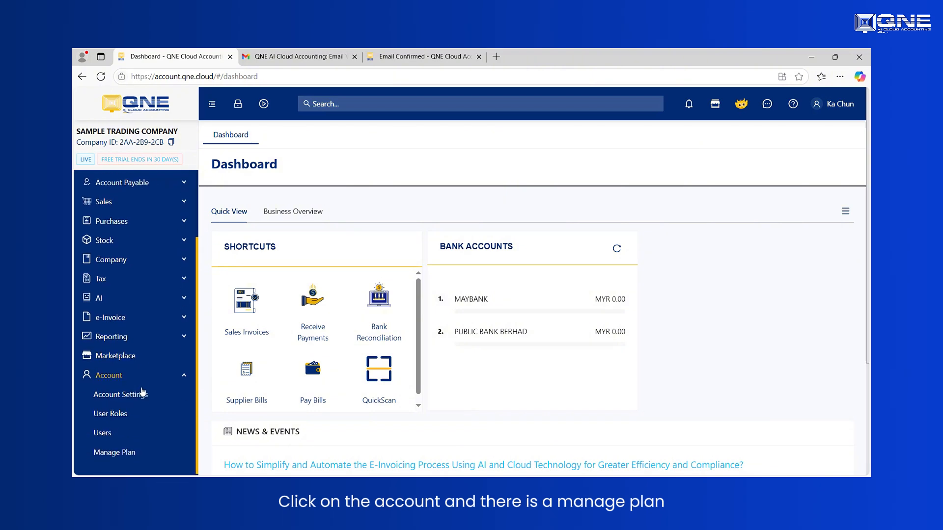
click(128, 453)
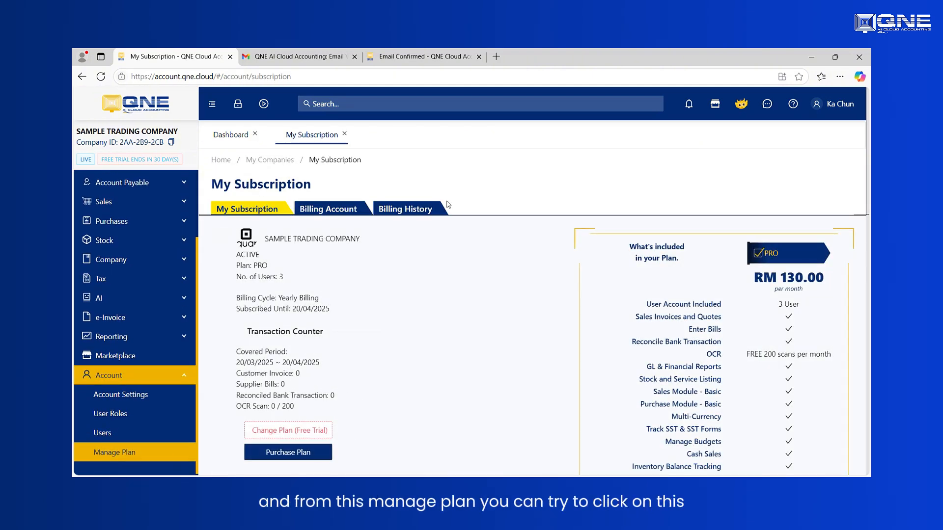
- Open the product key activation form for the current subscription and close it without entering a key
scroll(407, 286, down, 3)
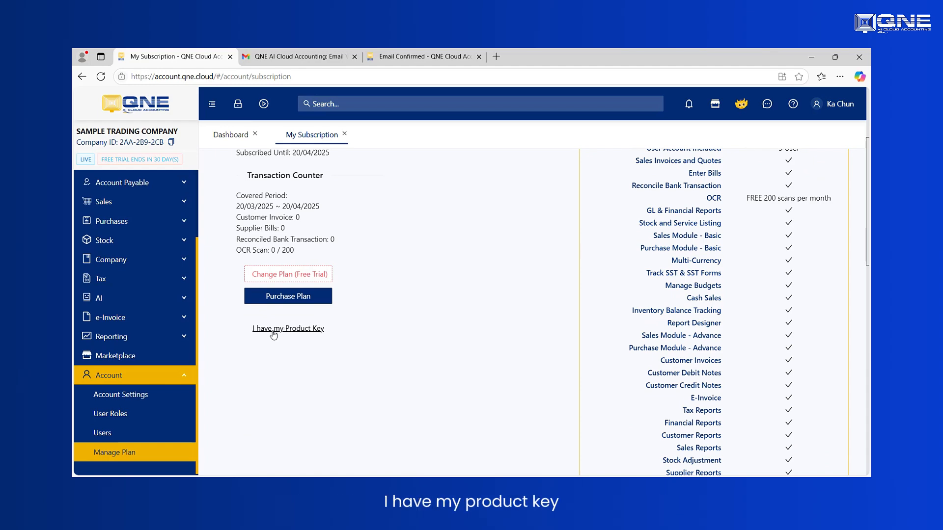
click(273, 329)
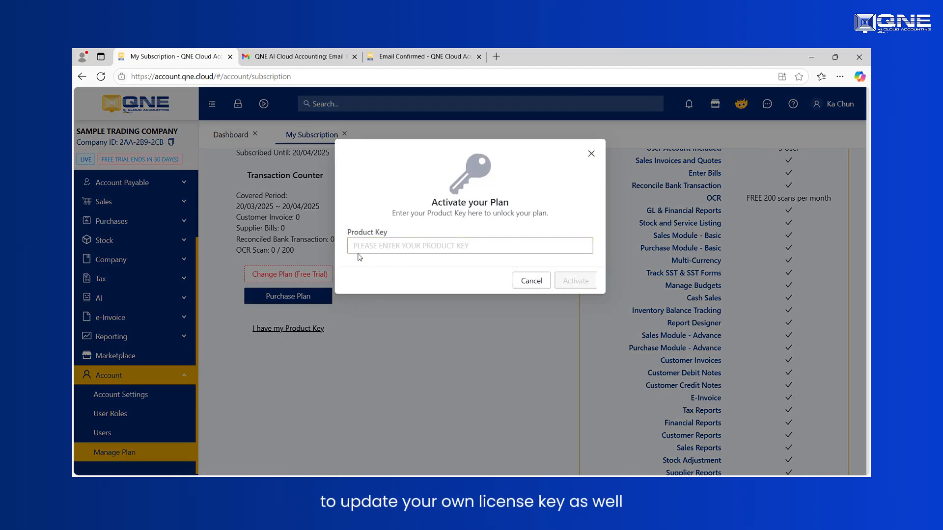
click(381, 250)
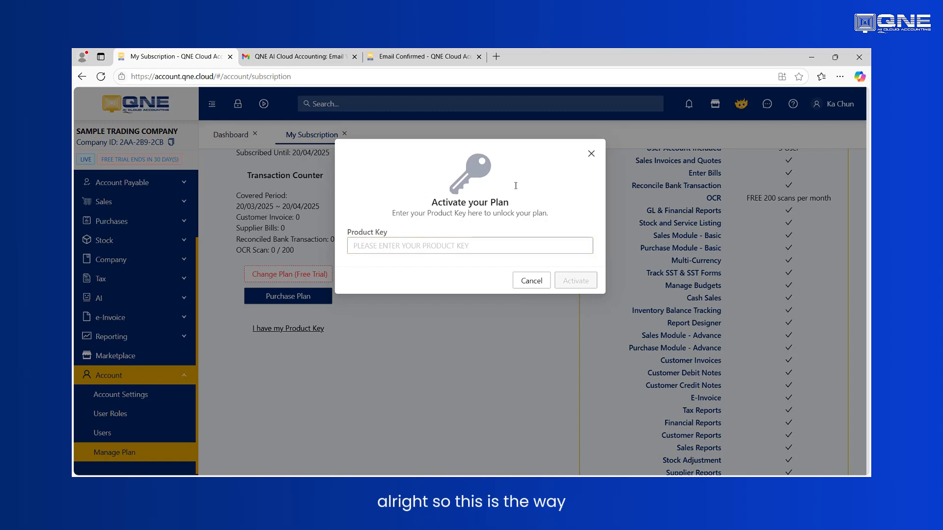
click(591, 154)
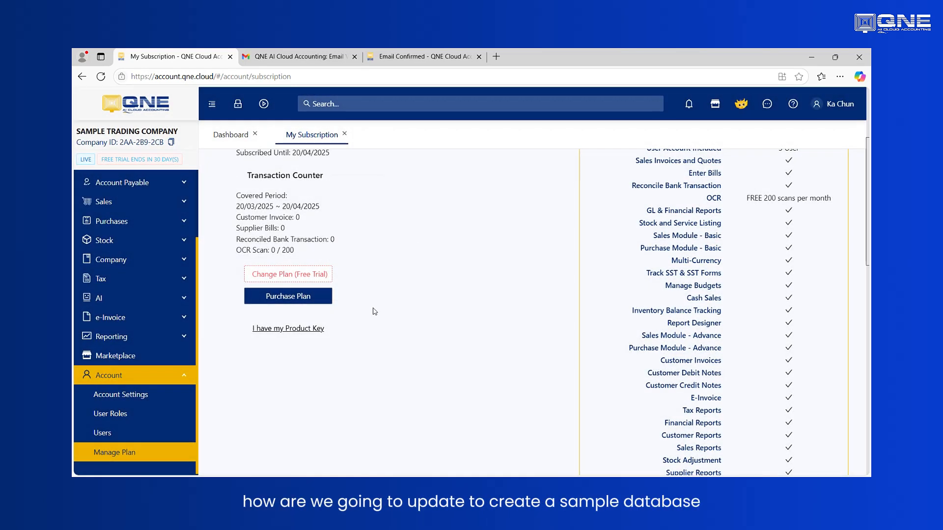
scroll(375, 311, up, 3)
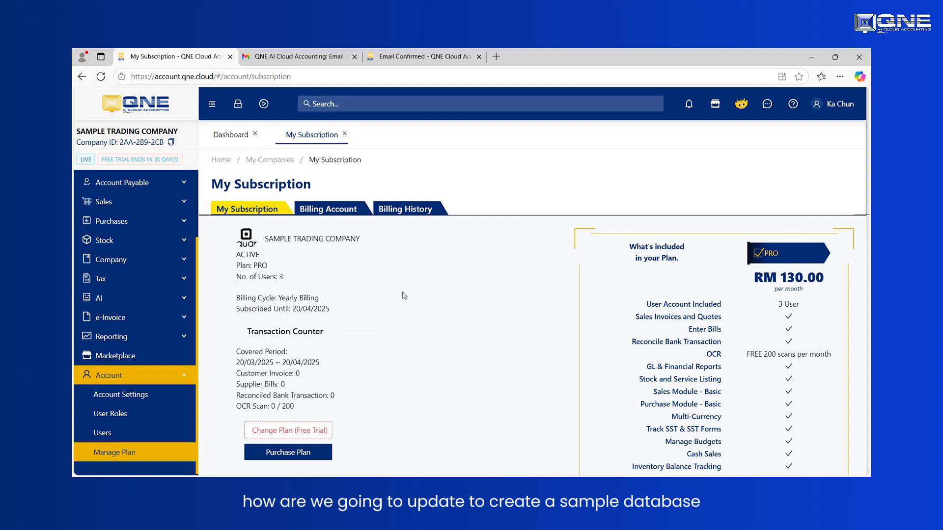